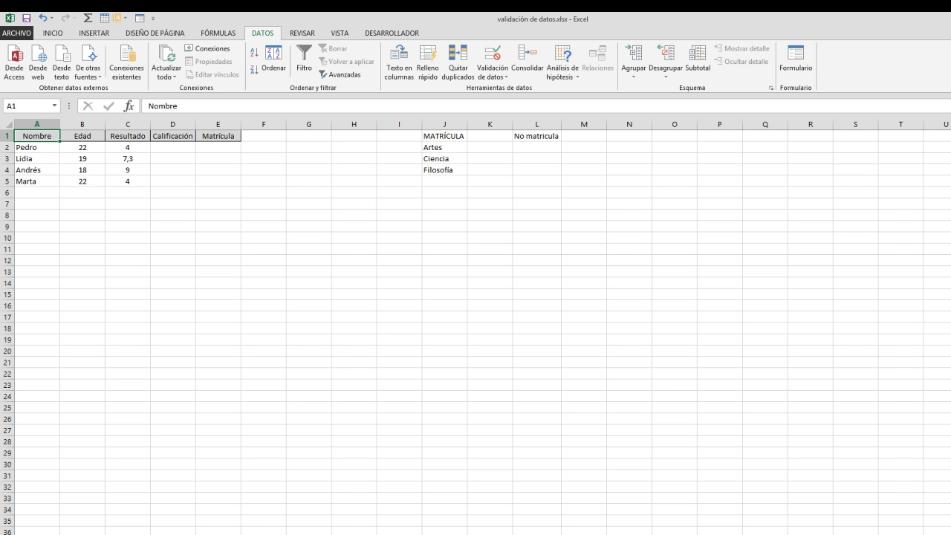
left_click(253, 534)
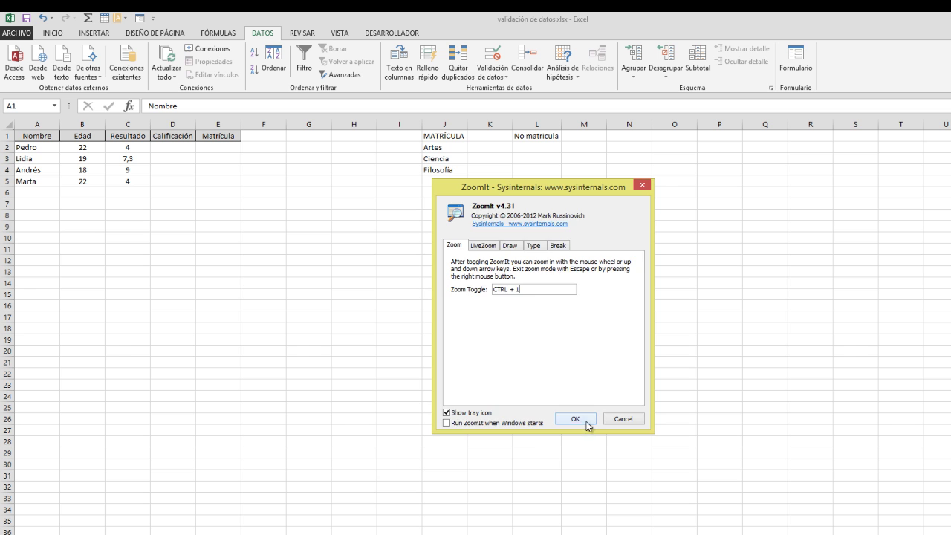
left_click(587, 420)
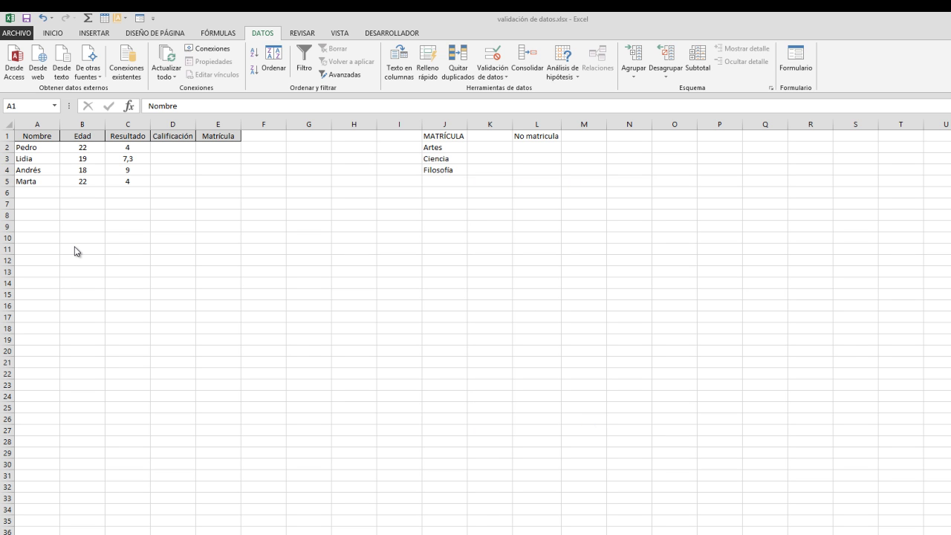
key("ctrl+2")
left_click_drag(33, 195, 32, 313)
left_click_drag(87, 204, 86, 312)
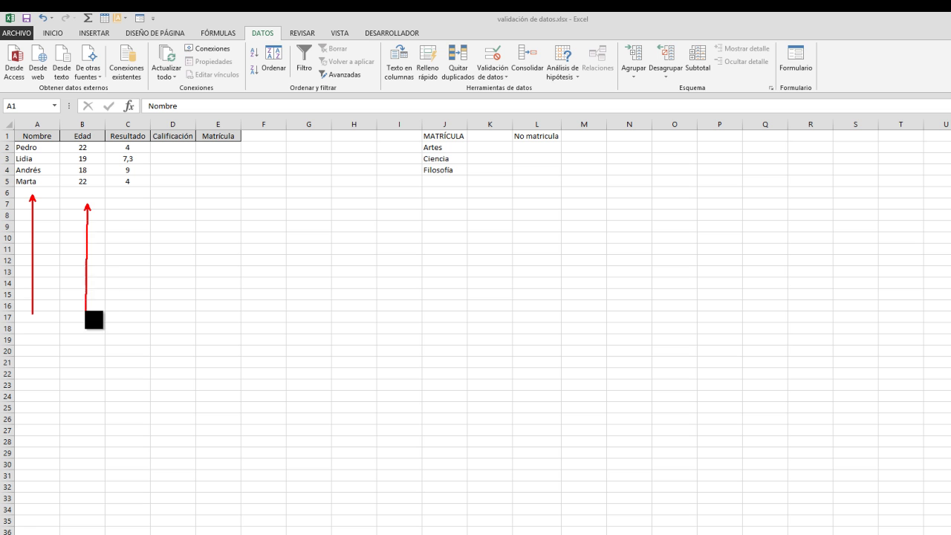
left_click_drag(132, 204, 129, 300)
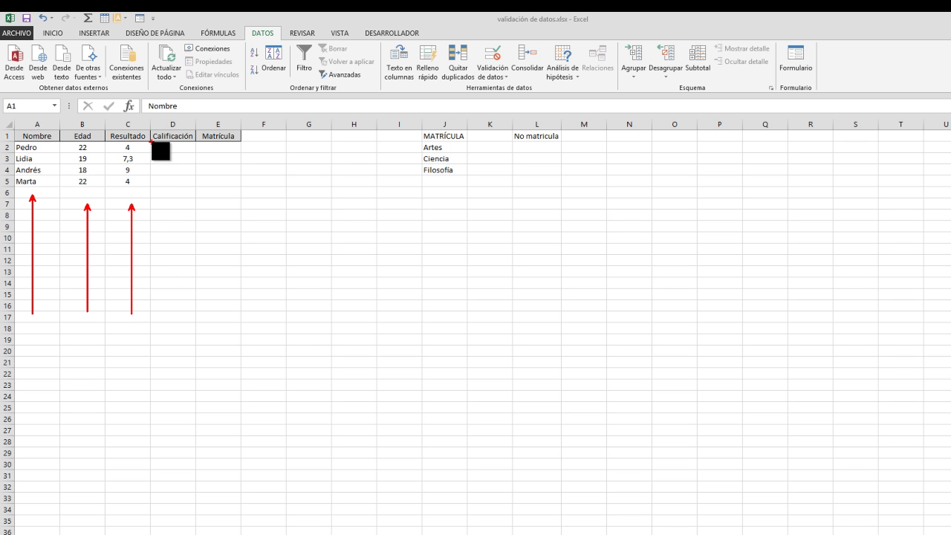
left_click_drag(155, 148, 205, 147)
left_click_drag(162, 183, 217, 185)
key("Escape")
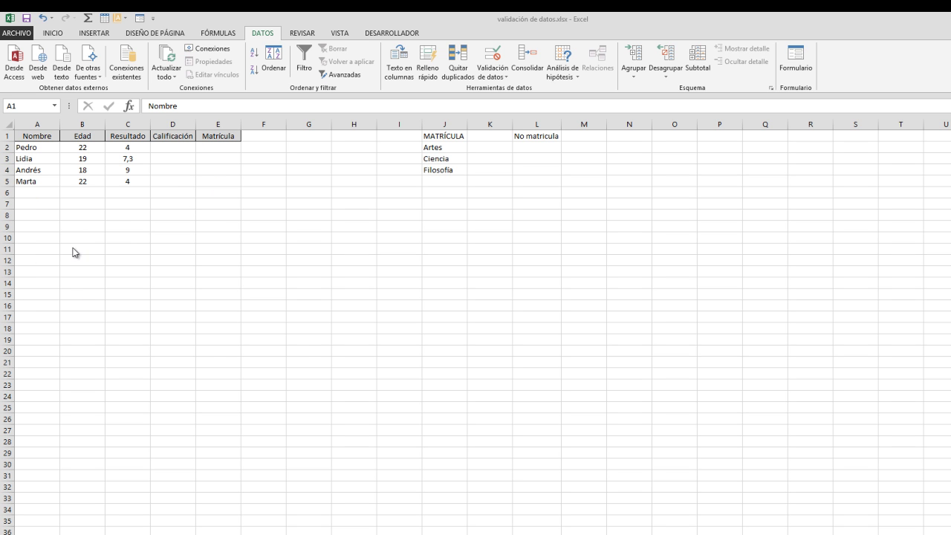
- Enter =SI(C2>=5;"Apto";"No Apto") in cell D2 and fill the formula down to D5
left_click(167, 147)
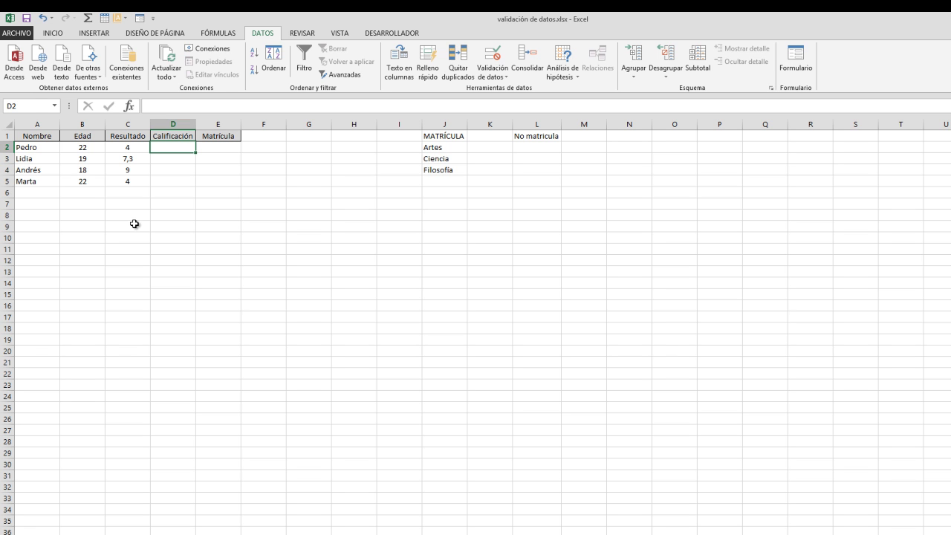
type("=si")
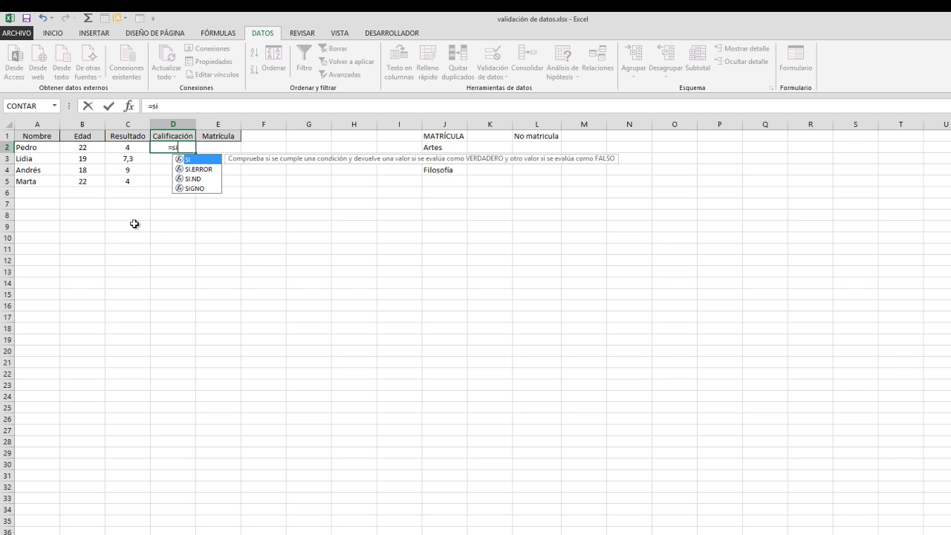
type("(")
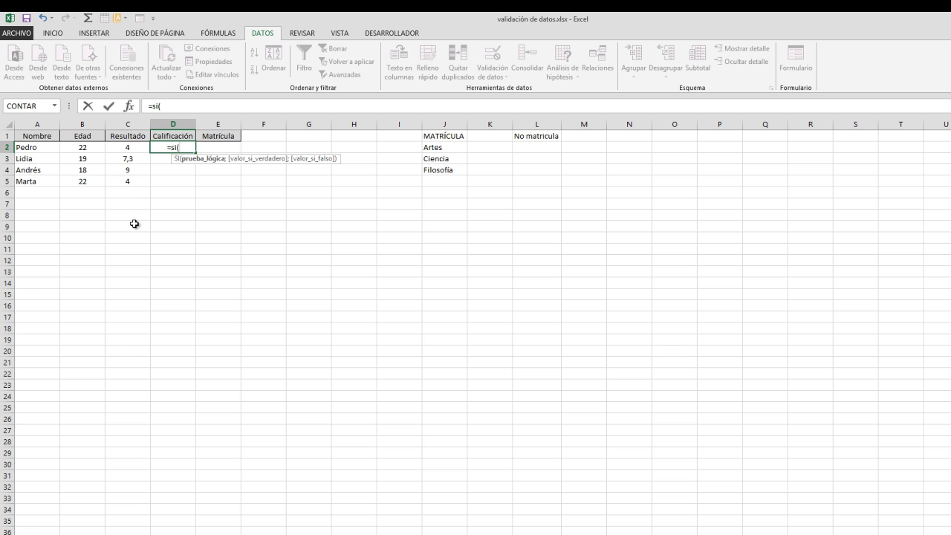
left_click(125, 148)
type(">=5;\"Apto\";\"No")
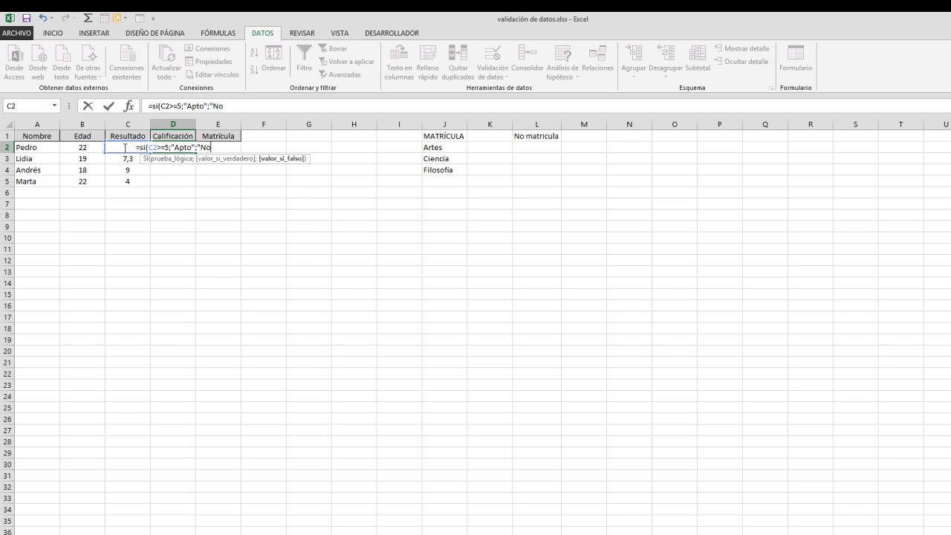
type(" Apto\")")
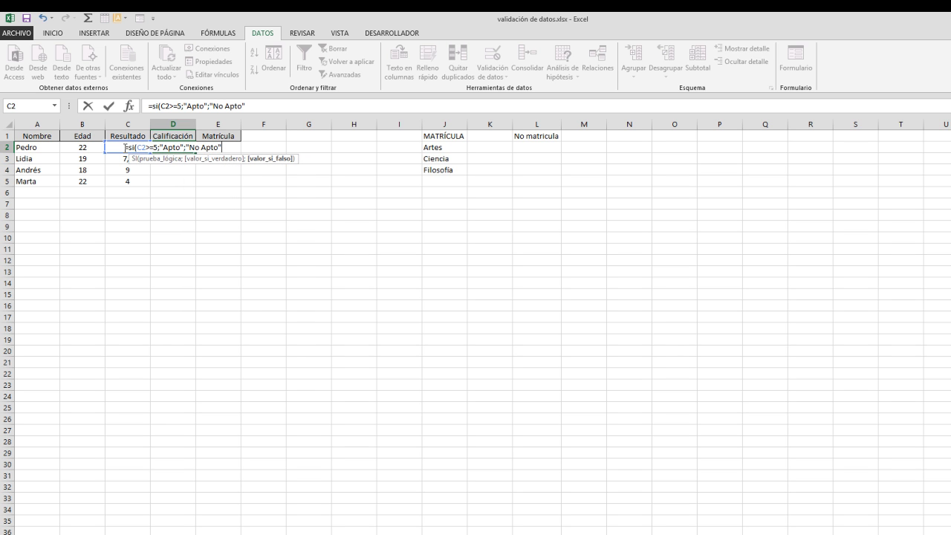
key("Return")
key("Up")
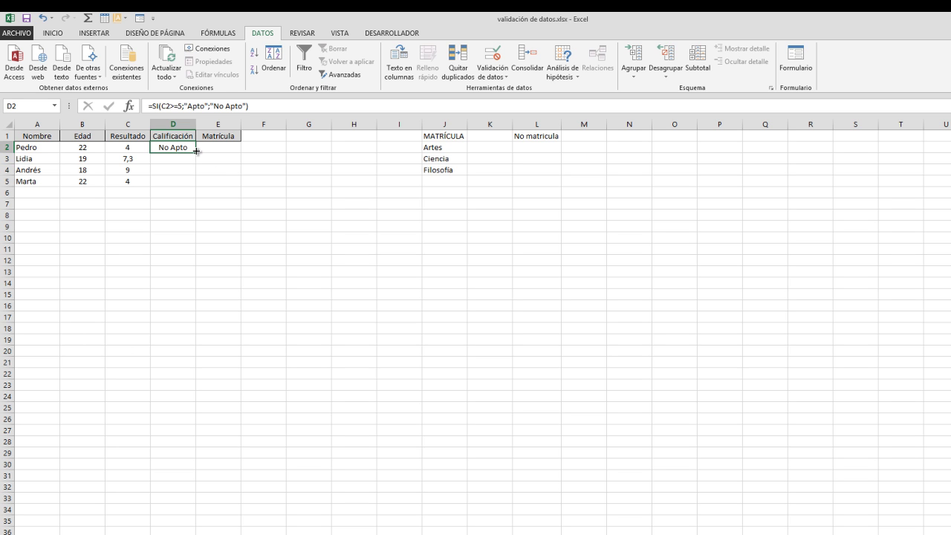
left_click_drag(197, 151, 197, 185)
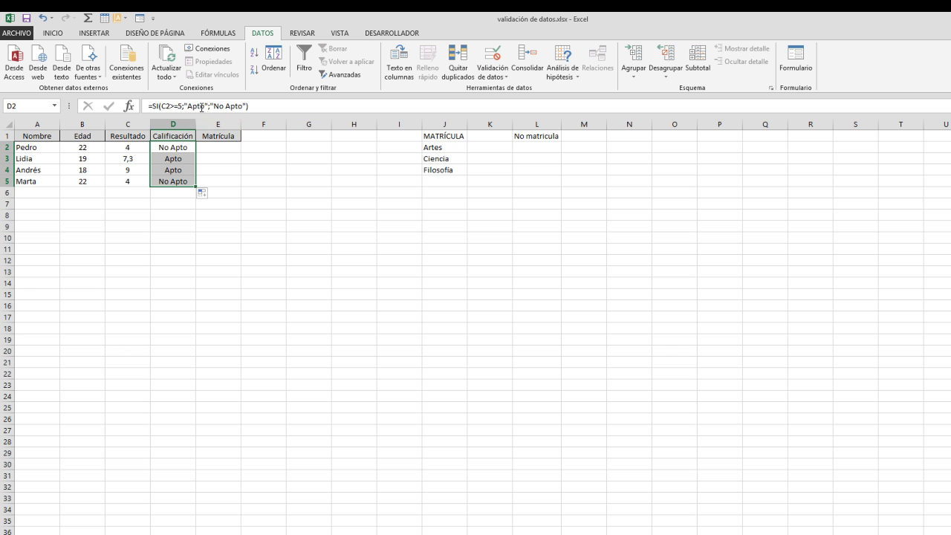
left_click(225, 148)
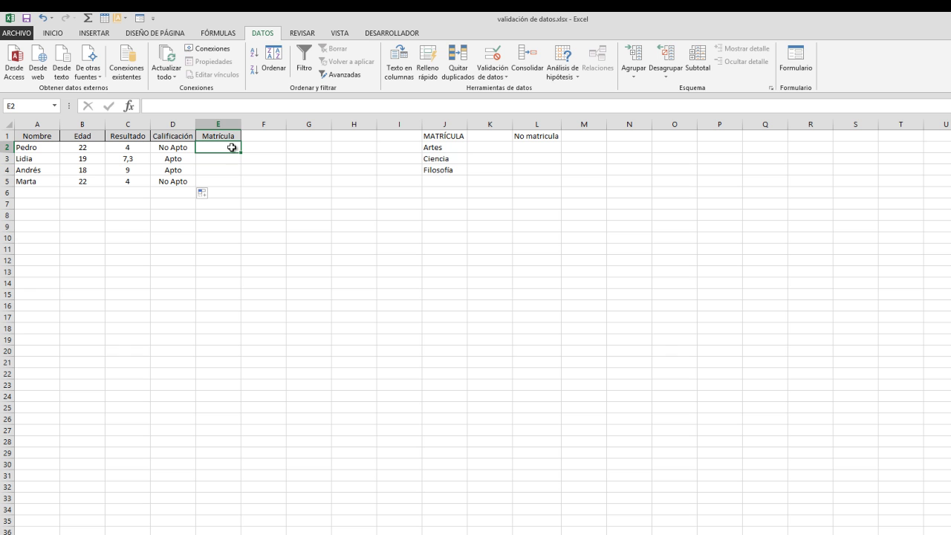
left_click_drag(434, 149, 441, 170)
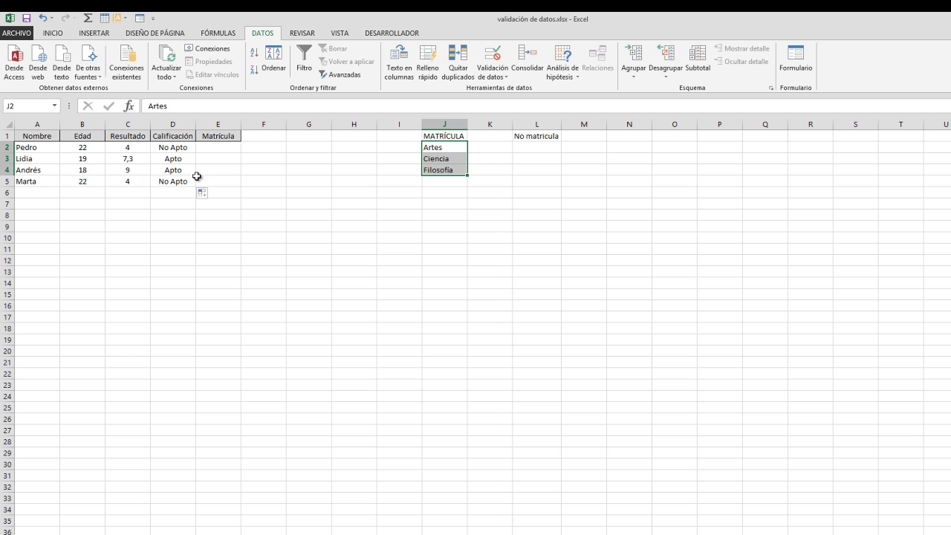
left_click(237, 149)
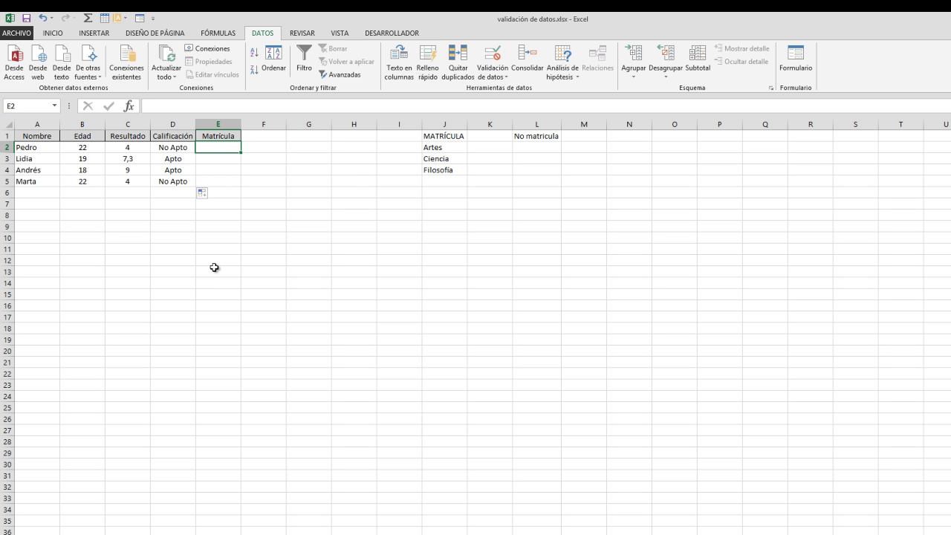
left_click(184, 156)
left_click(182, 147)
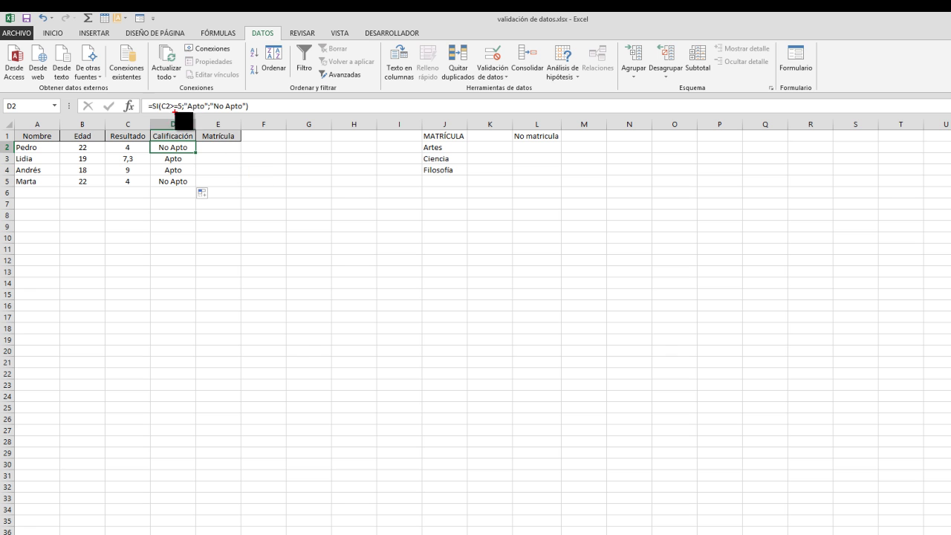
mouse_move(141, 92)
left_mouse_down()
mouse_move(160, 111)
mouse_move(254, 117)
mouse_move(521, 72)
left_mouse_up()
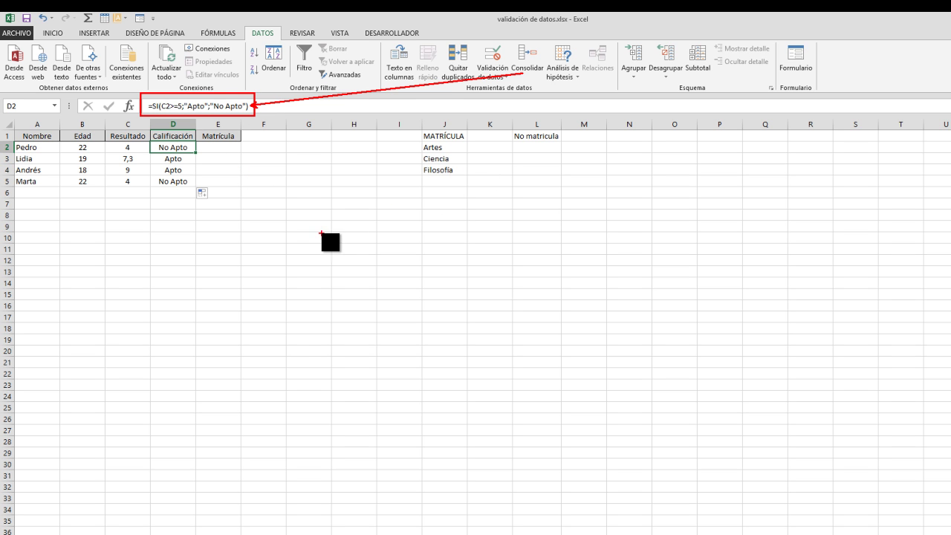
key("Escape")
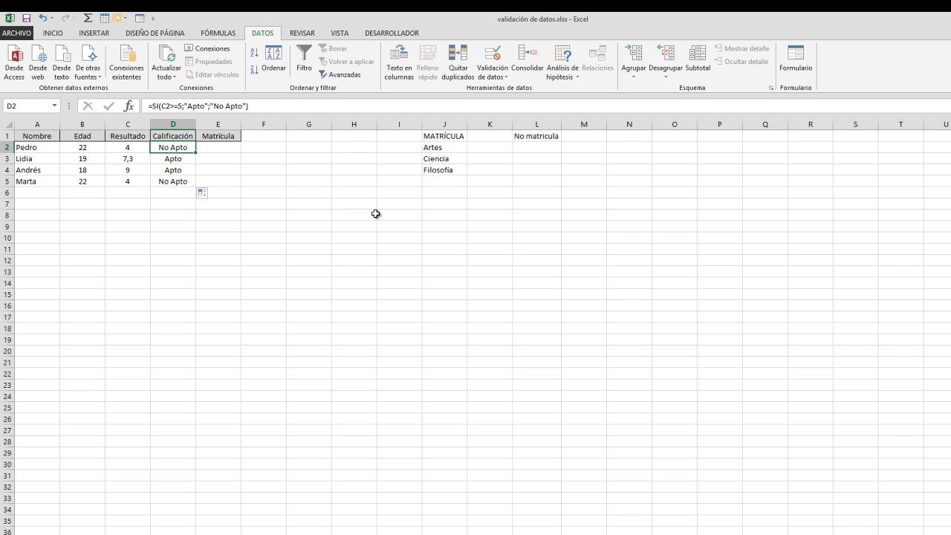
- Apply Lista data validation to the whole Matrícula column, with the source range =$J$2:$J$4
left_click(218, 123)
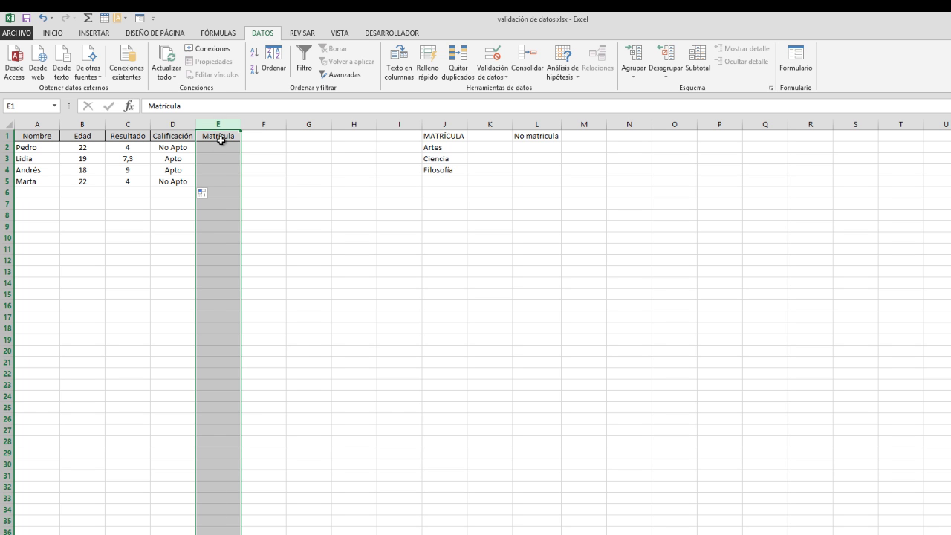
left_click(496, 53)
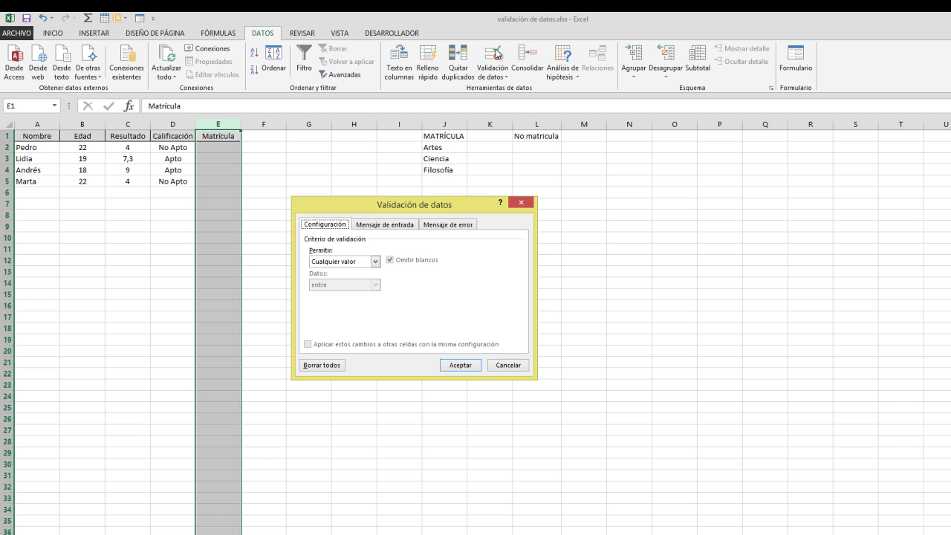
left_click(376, 261)
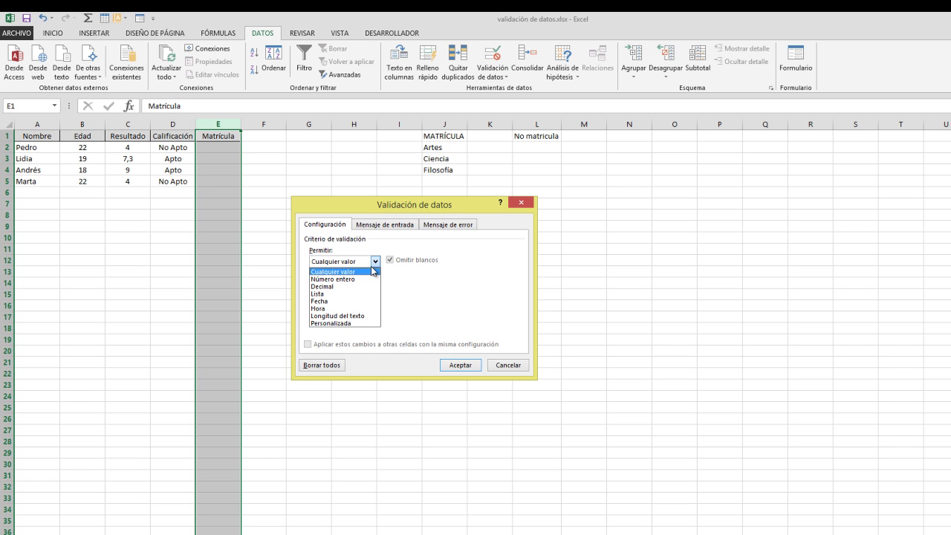
left_click(333, 293)
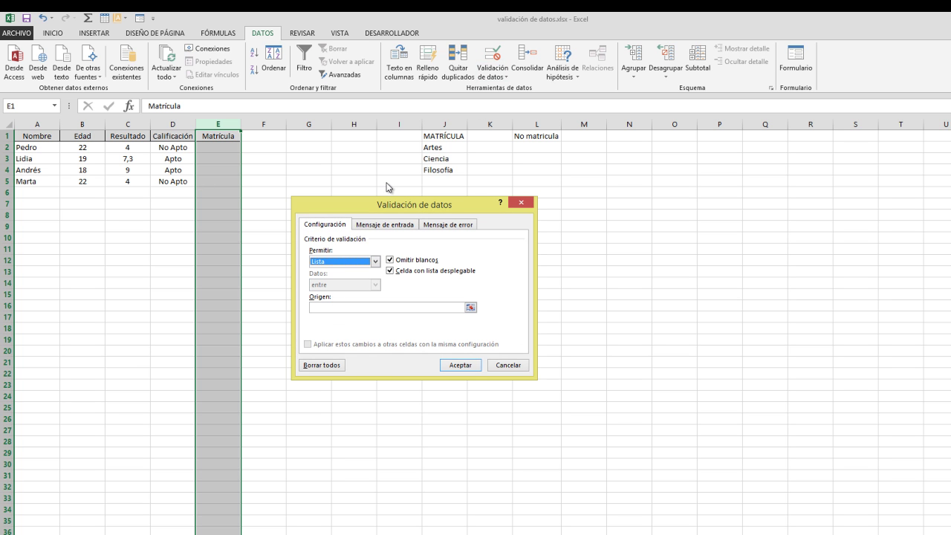
left_click(329, 309)
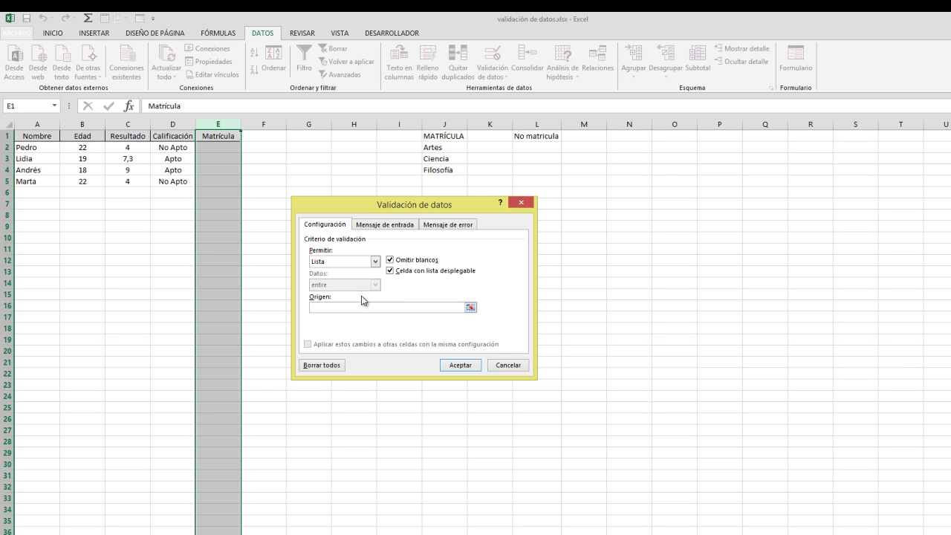
left_click(442, 148)
left_click_drag(442, 147, 443, 166)
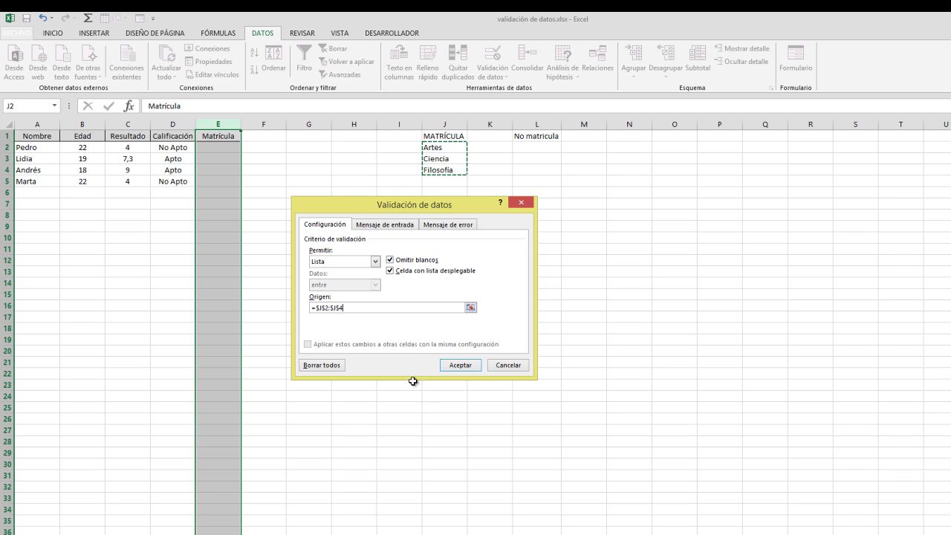
left_click(462, 367)
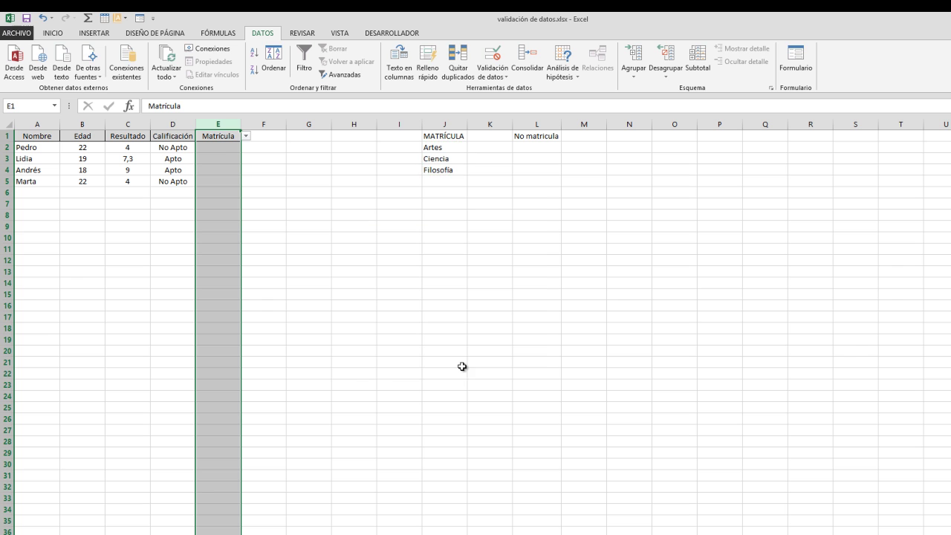
- Check the choices offered by the dropdown in the Matrícula cell E2
left_click(227, 148)
left_click(246, 148)
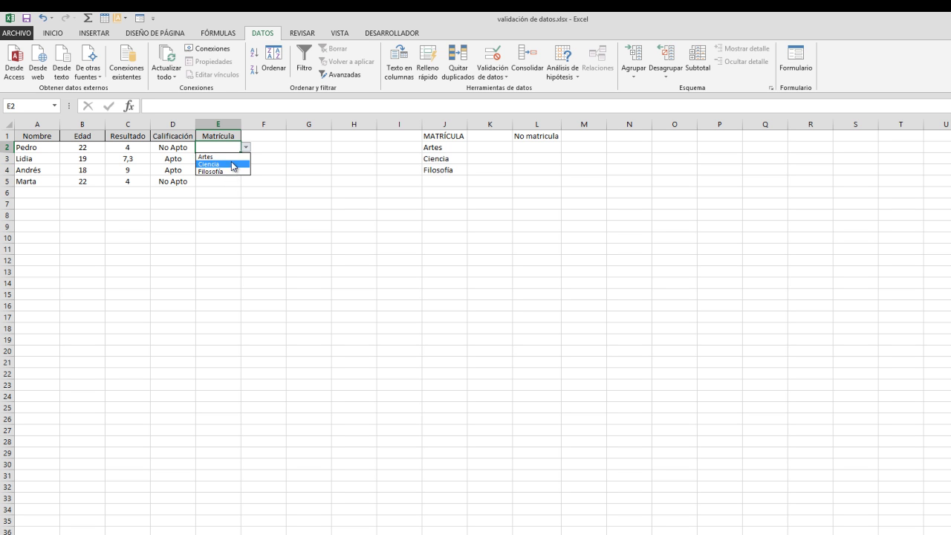
key("Escape")
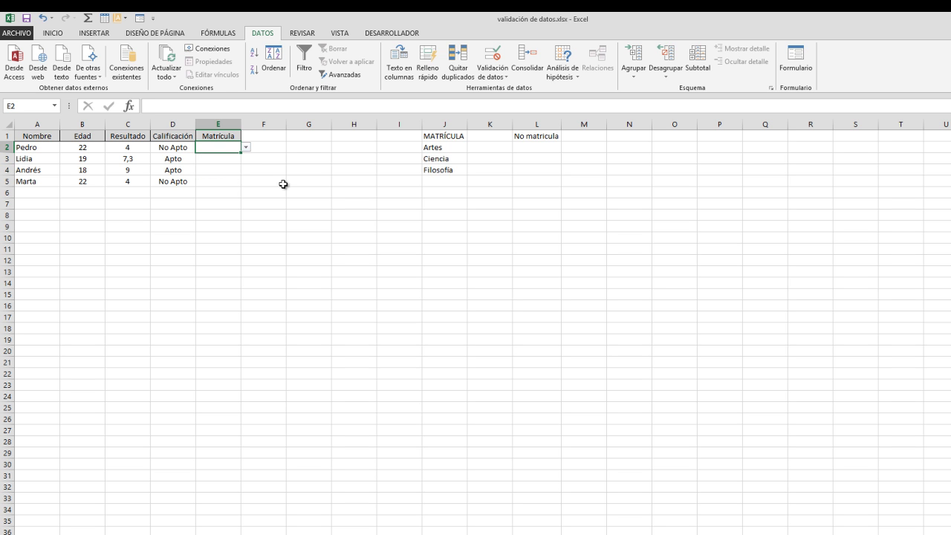
left_click(132, 151)
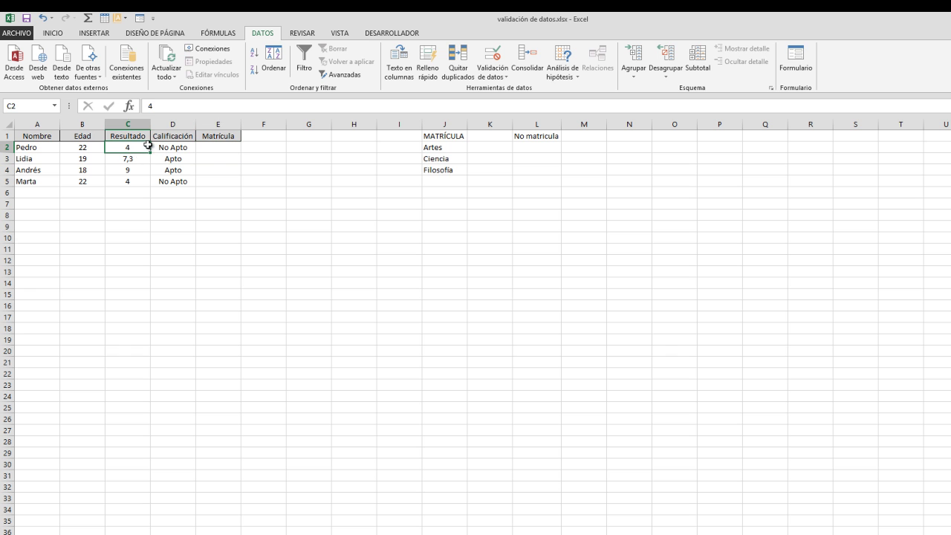
left_click(211, 150)
left_click(246, 148)
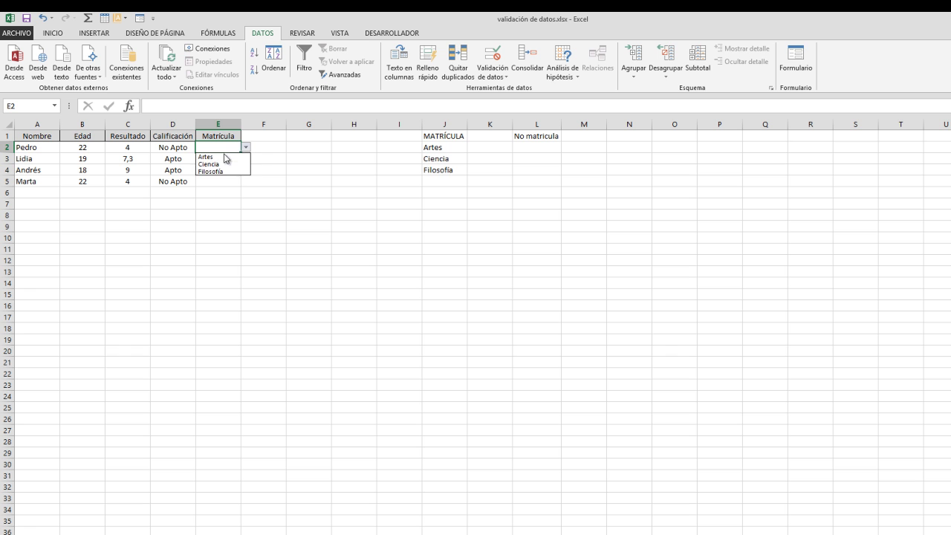
- Add "No matricula" in cell J5, directly below Filosofía in the MATRÍCULA list
left_click(434, 184)
left_click(449, 182)
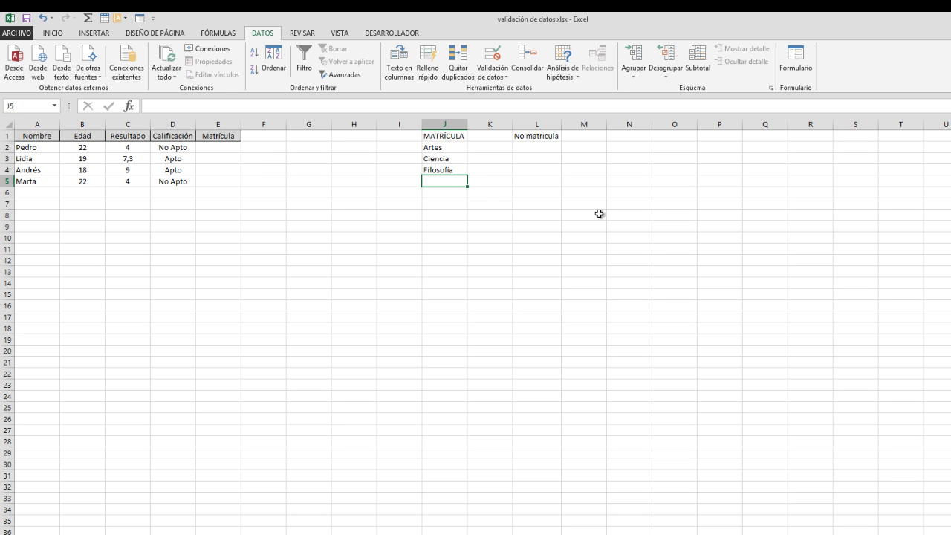
type("No matricula")
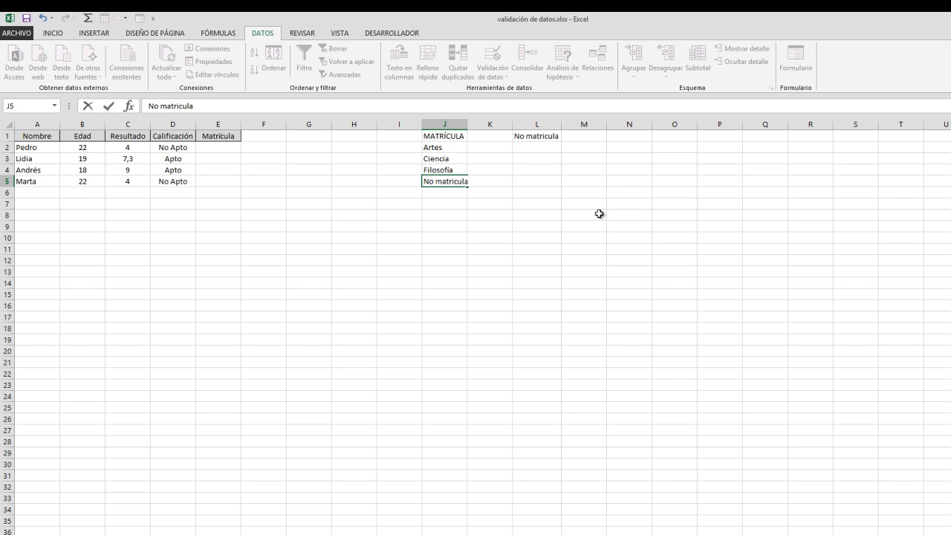
left_click(451, 206)
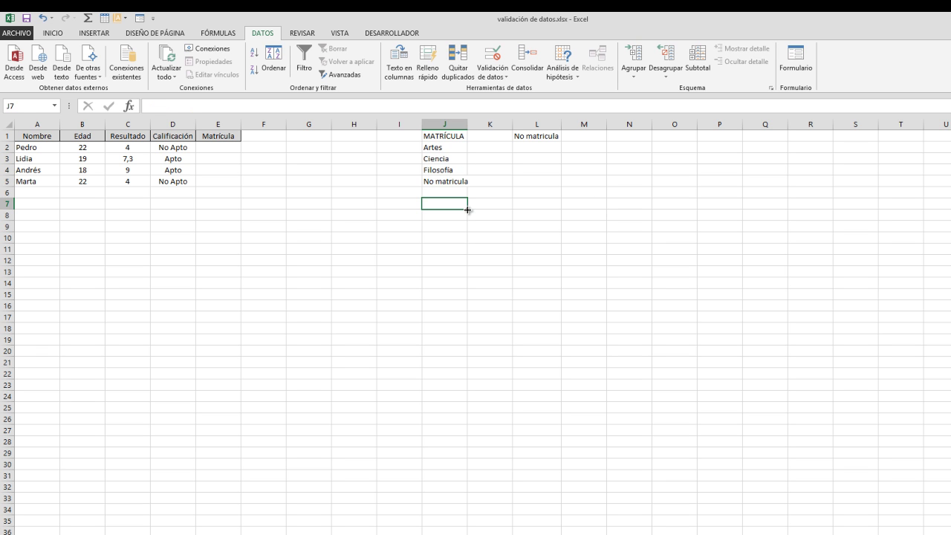
left_click(442, 147)
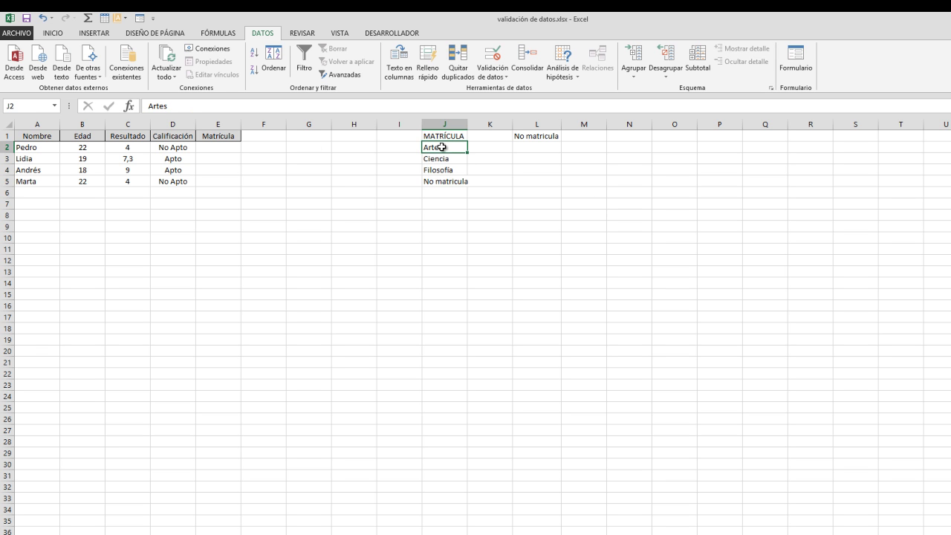
- Change the Lista validation source of the whole Matrícula column to =$J$2:$J$5
left_click(184, 124)
left_click(216, 124)
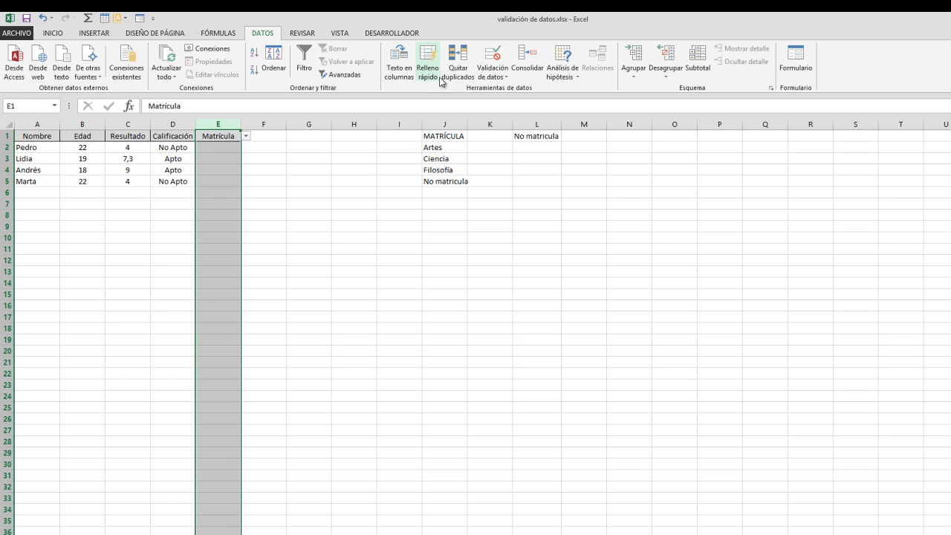
left_click(491, 58)
left_click_drag(349, 309, 287, 305)
key("BackSpace")
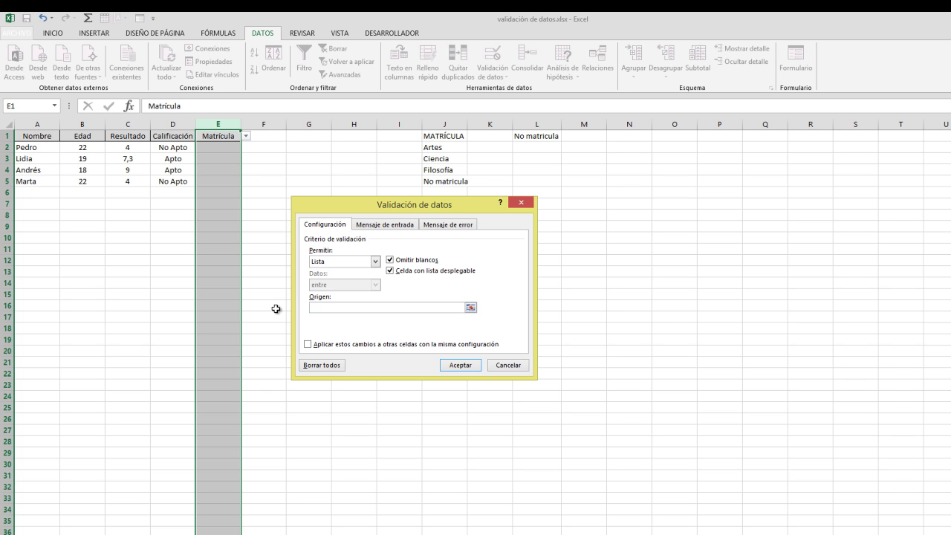
left_click_drag(443, 148, 444, 181)
left_click(469, 365)
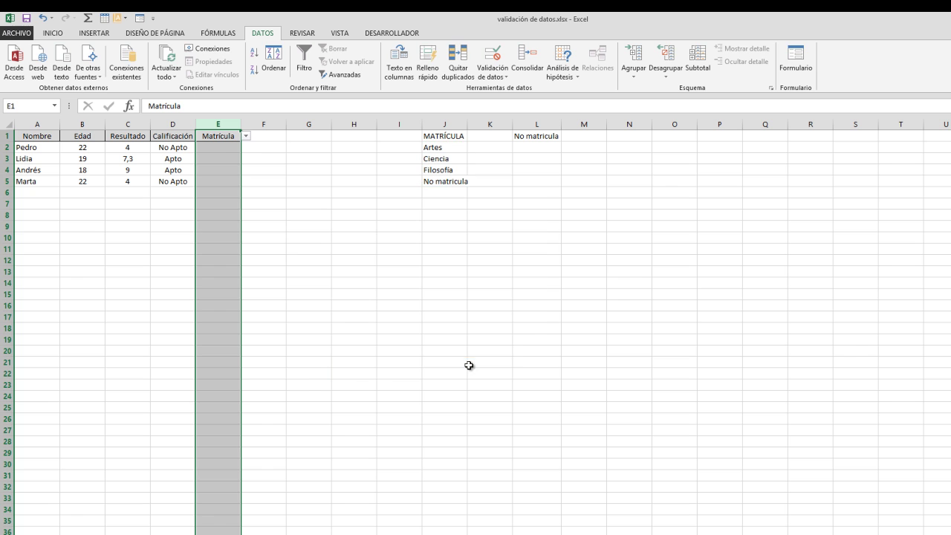
- Choose "No matricula" in cell E2 and "Ciencia" in cell E3 from their validation lists
left_click(221, 149)
left_click(247, 149)
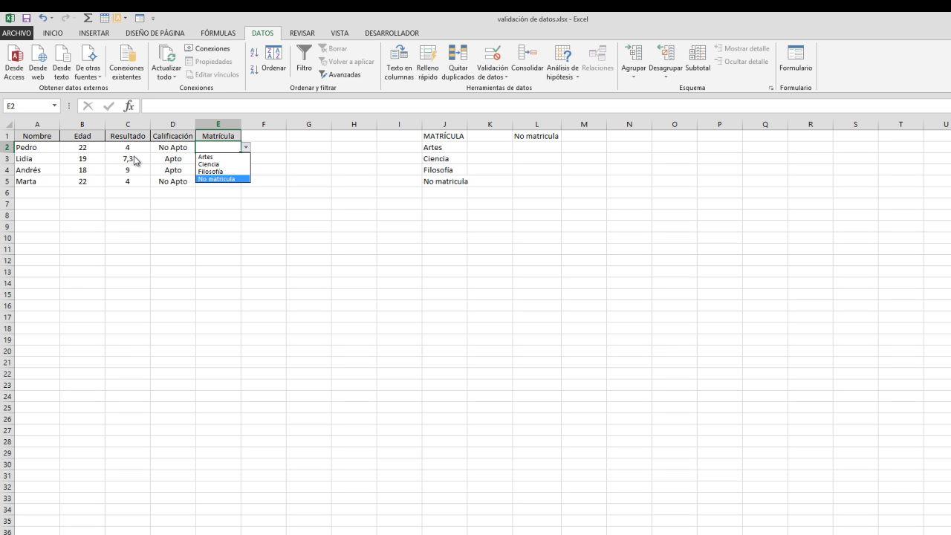
left_click(226, 179)
left_click(216, 160)
left_click(246, 158)
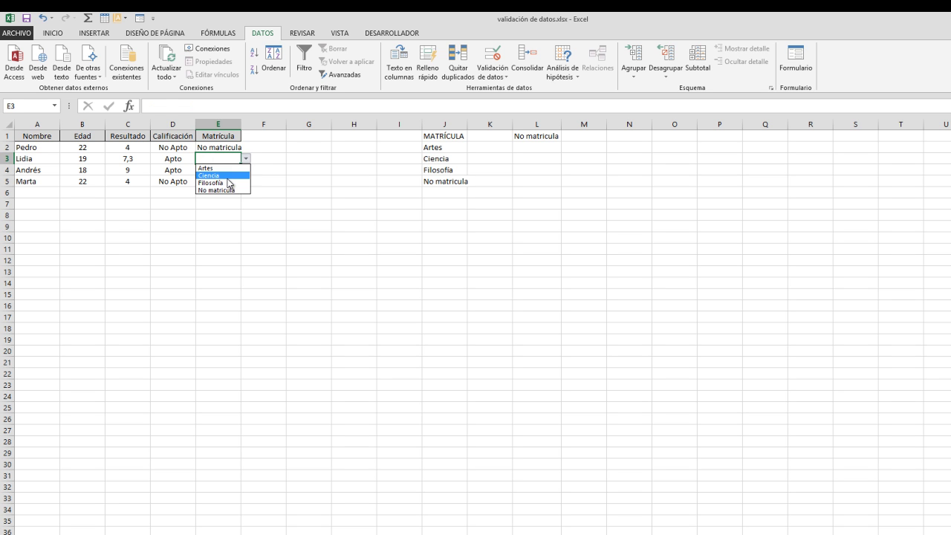
left_click(230, 175)
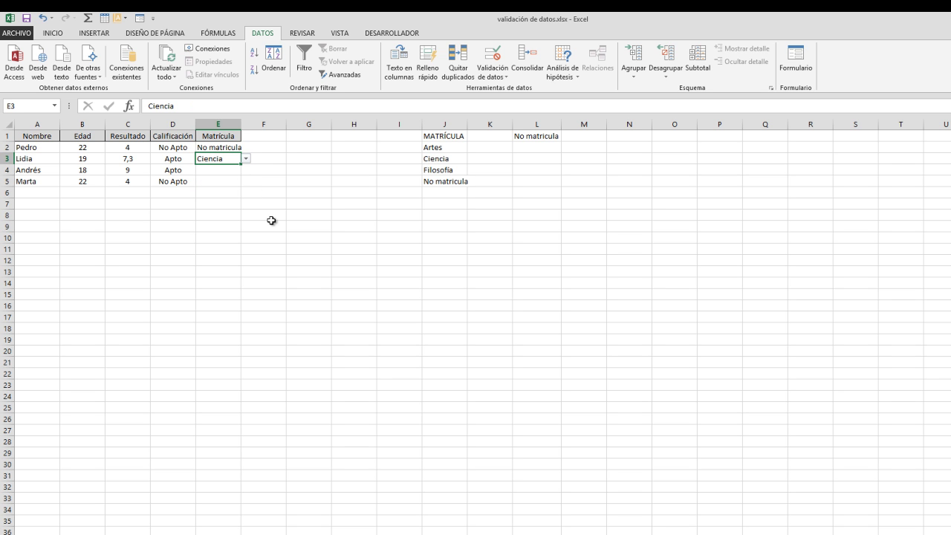
- Widen the Matrícula column to fit "No matricula" and check the list choices offered in E2 and E3
left_click(226, 148)
left_click_drag(239, 125, 254, 125)
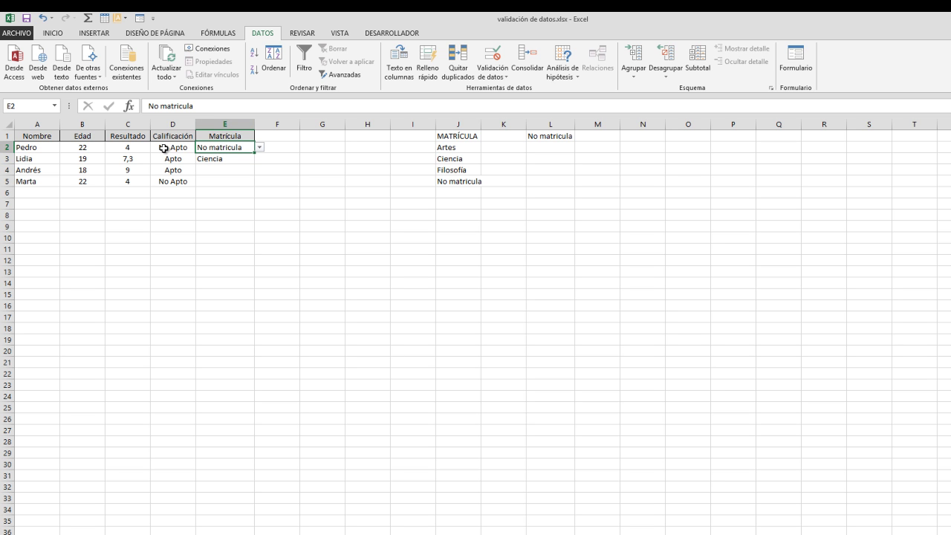
left_click(260, 147)
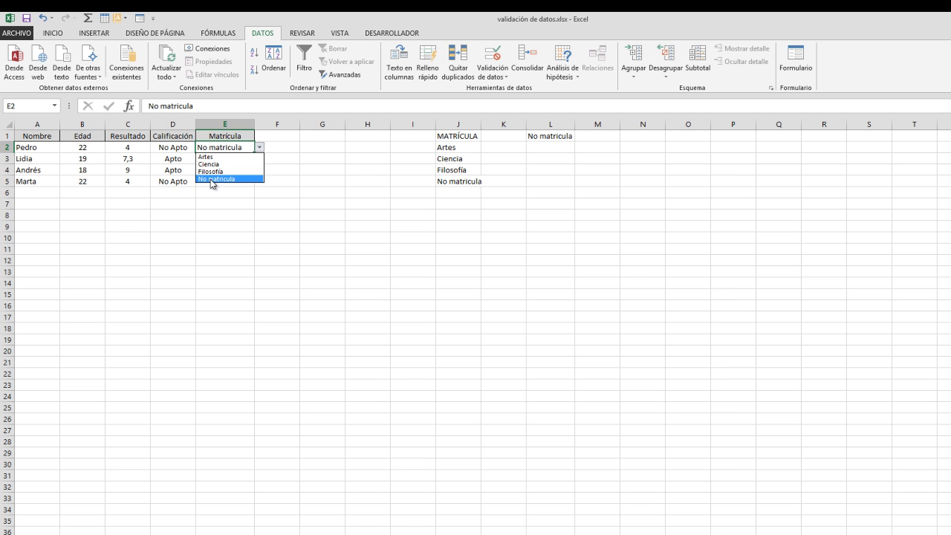
left_click(259, 148)
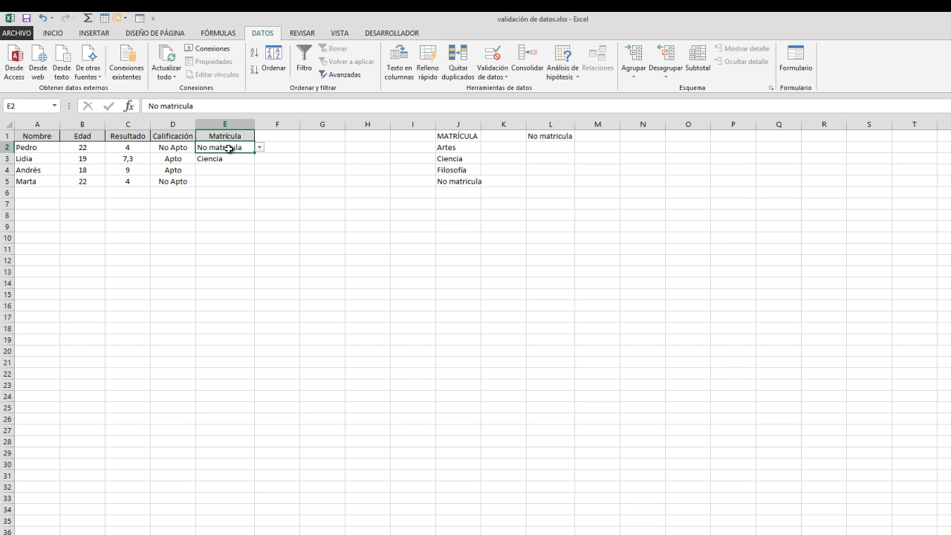
left_click(221, 160)
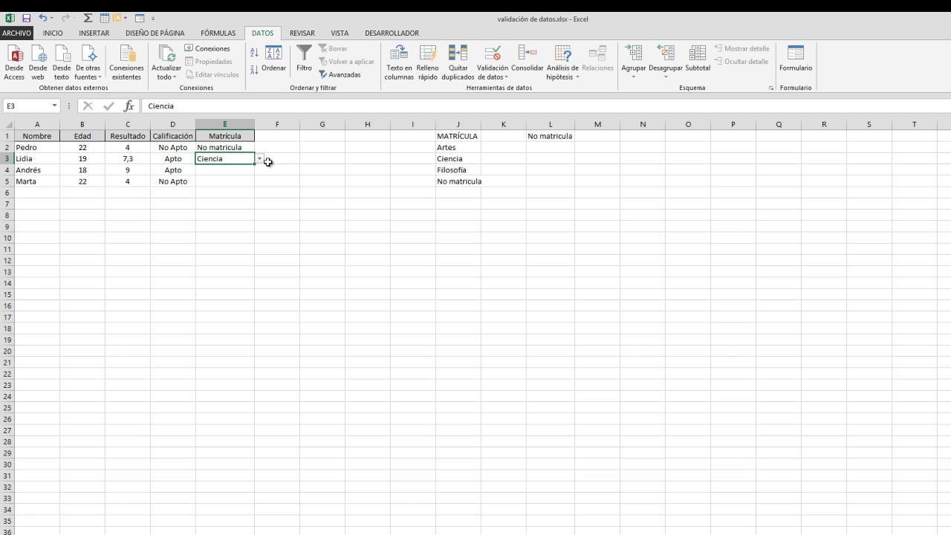
left_click(260, 160)
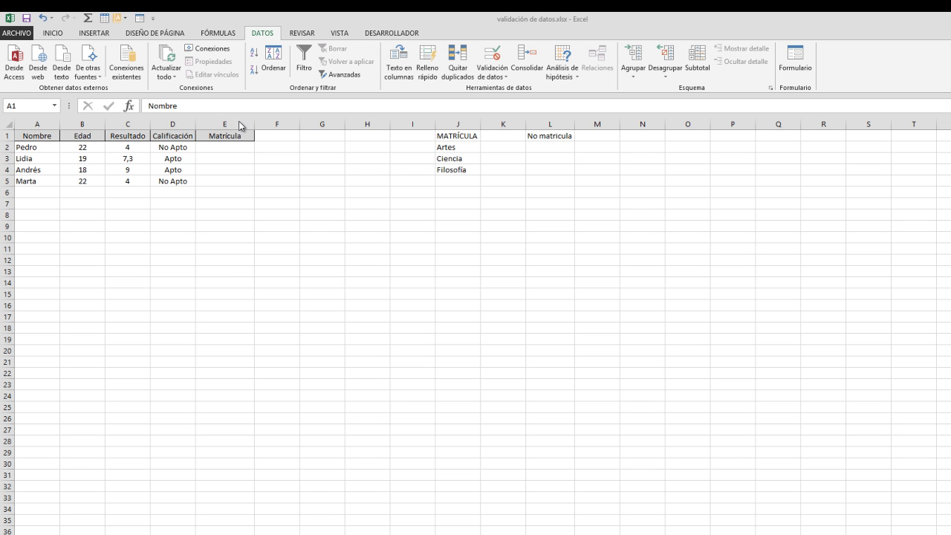
left_click(104, 158)
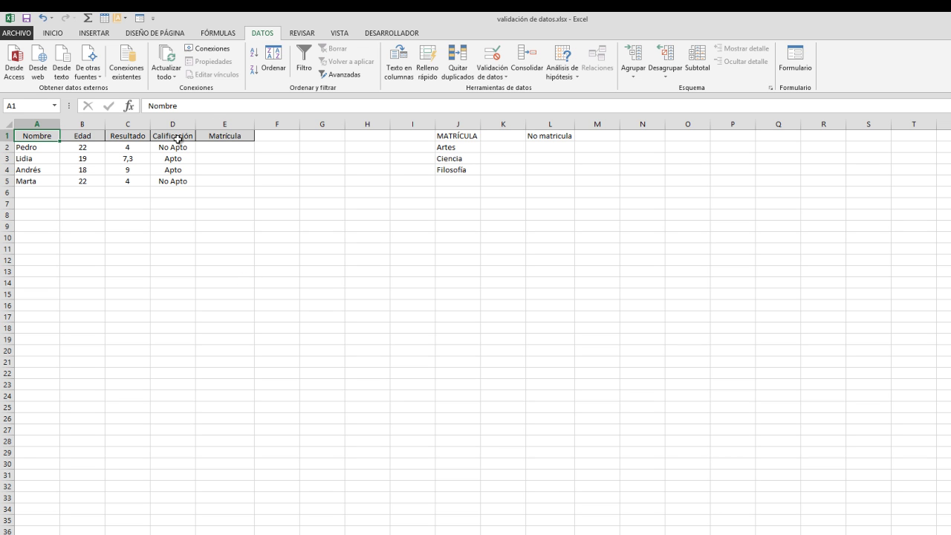
left_click(227, 123)
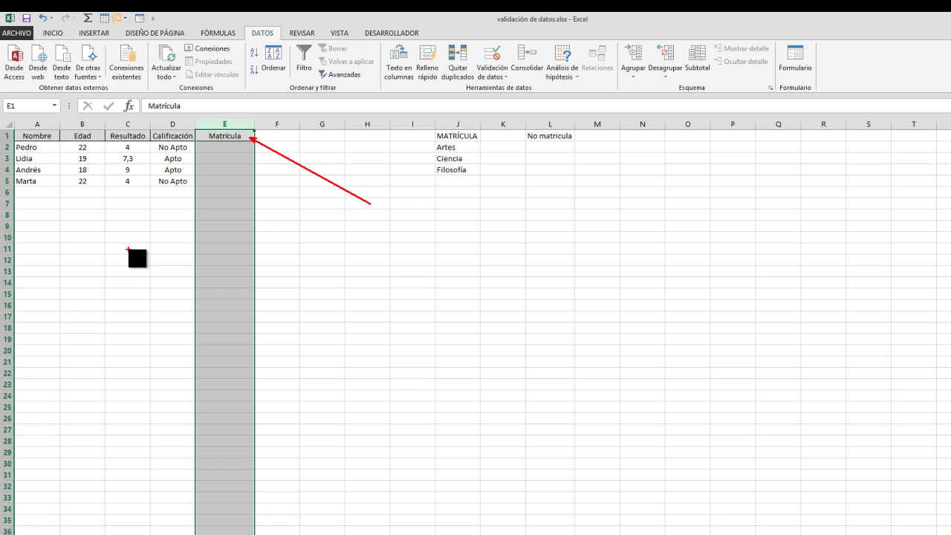
mouse_move(1, 93)
left_mouse_down()
mouse_move(7, 111)
mouse_move(26, 117)
mouse_move(97, 55)
left_mouse_up()
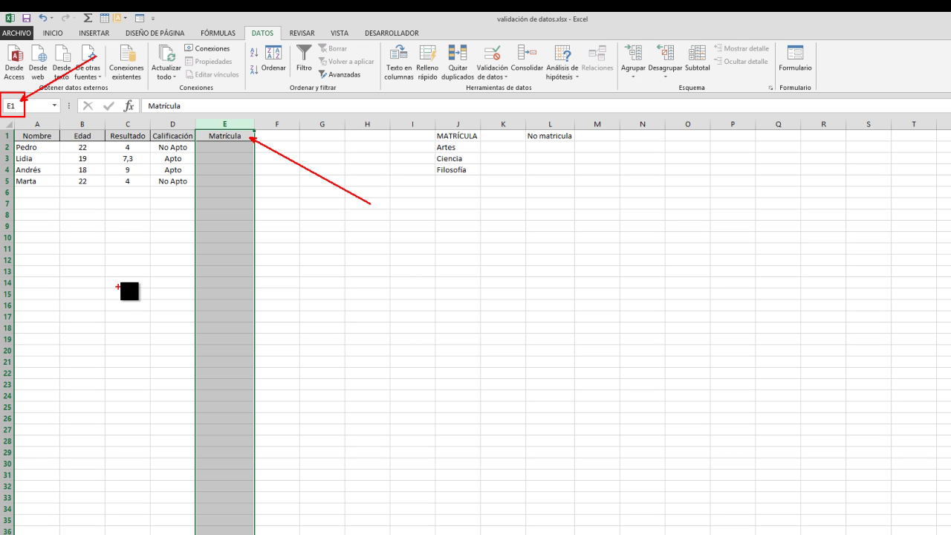
left_click_drag(203, 129, 243, 138)
left_click_drag(231, 118, 245, 16)
key("Escape")
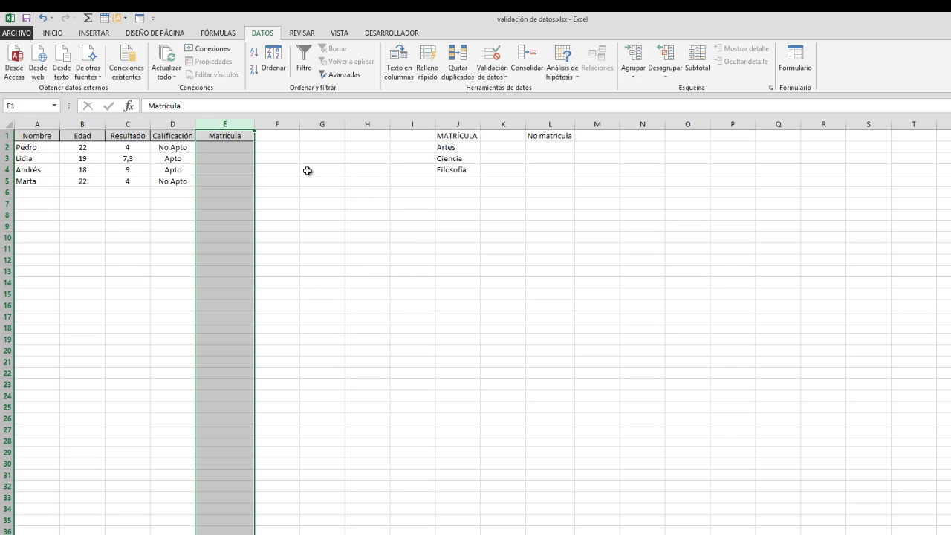
left_click_drag(225, 144, 223, 340)
type("Matrícula")
key("BackSpace")
key("BackSpace")
key("BackSpace")
key("BackSpace")
key("BackSpace")
key("BackSpace")
key("BackSpace")
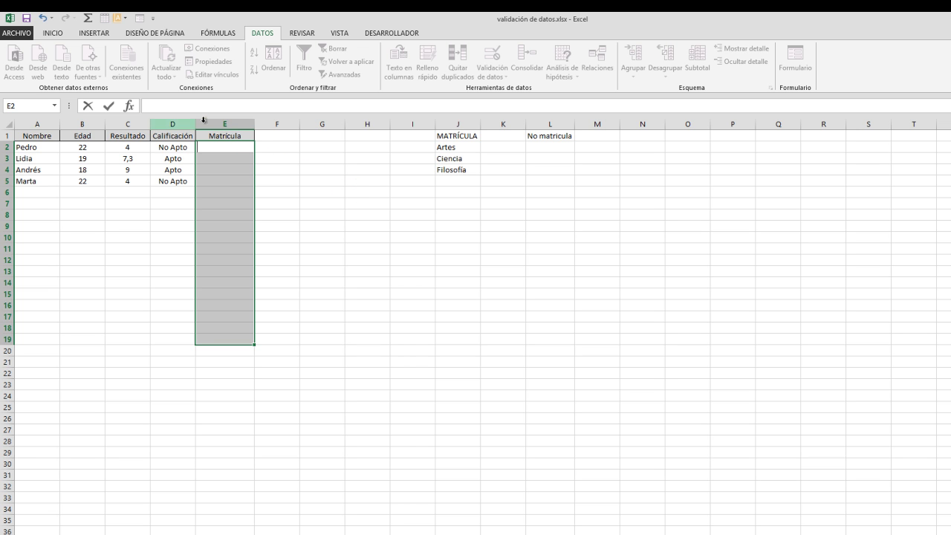
- Set the data validation of the whole Matrícula column to allow Lista and begin its source with =si
left_click(237, 124)
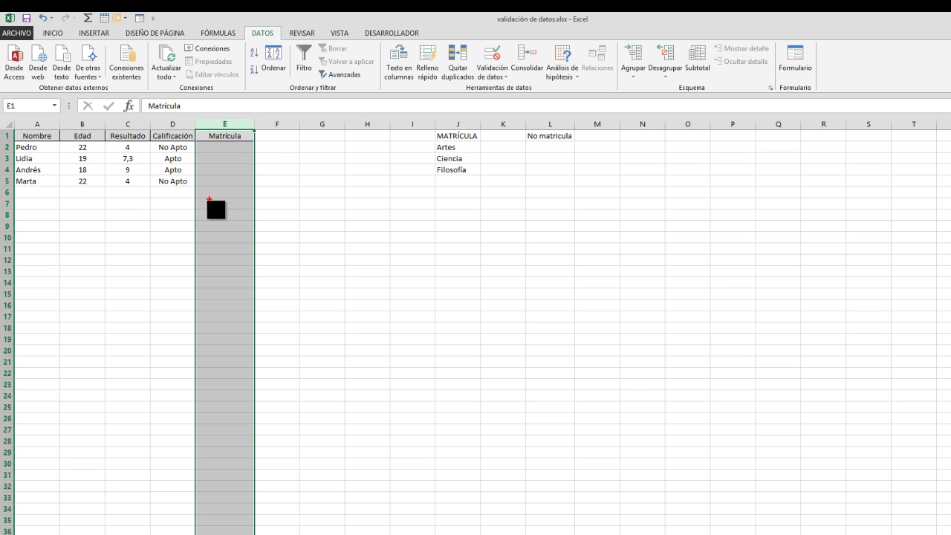
left_click_drag(247, 137, 333, 173)
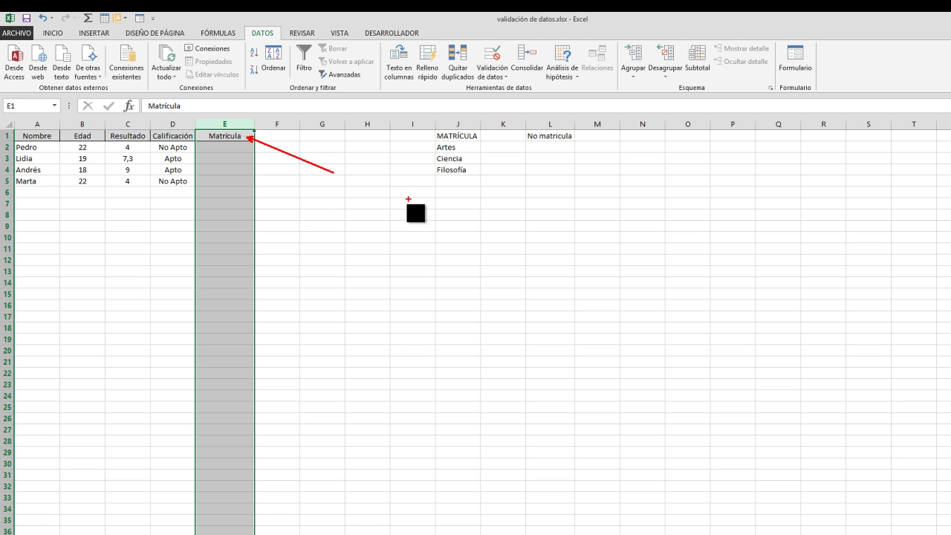
key("Escape")
left_click(492, 59)
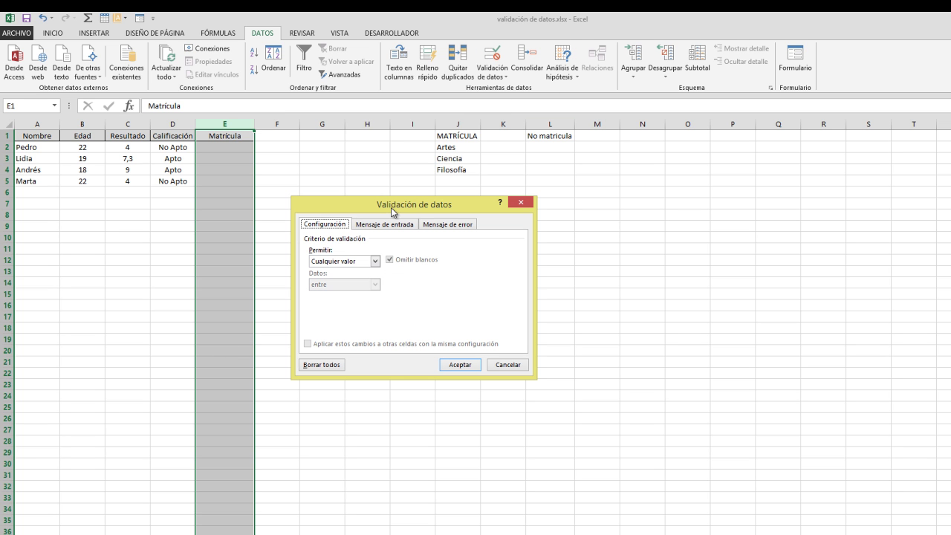
left_click_drag(397, 204, 382, 196)
left_click(361, 253)
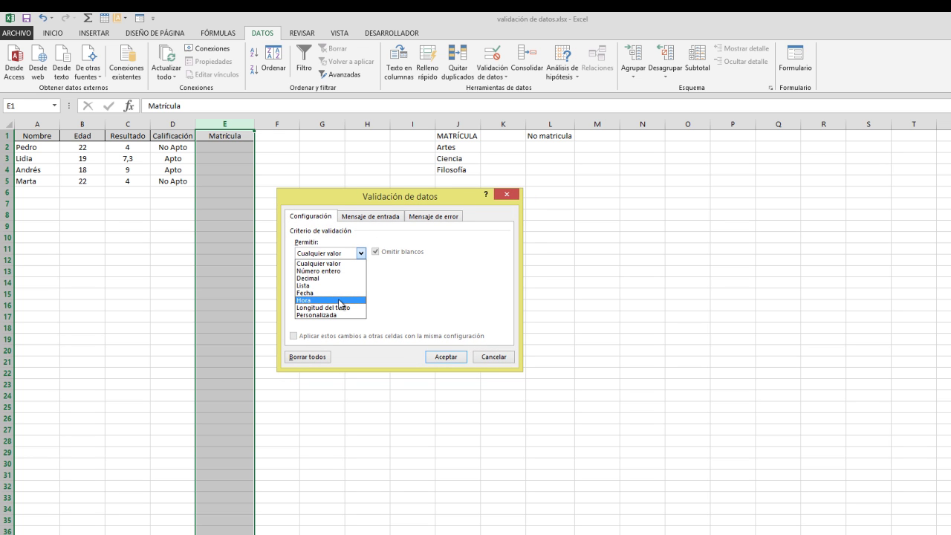
left_click(338, 286)
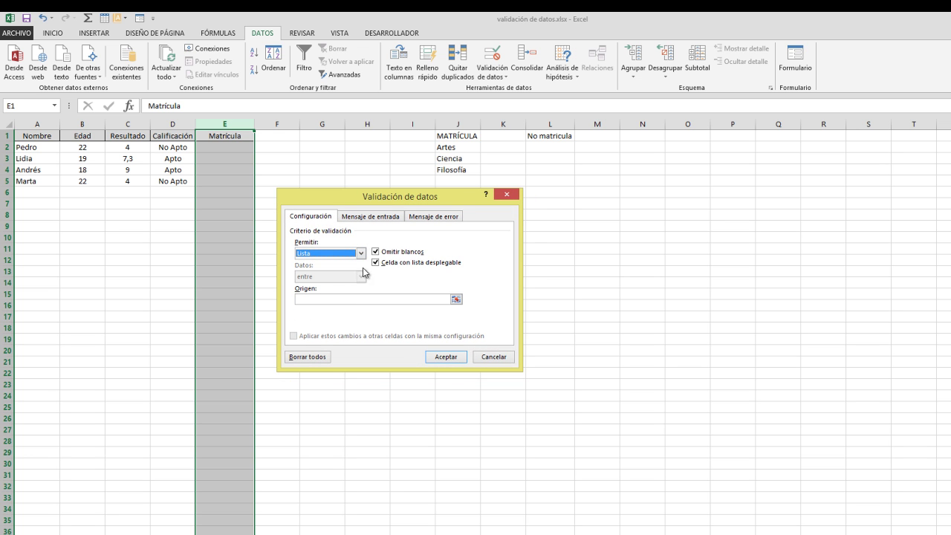
left_click(308, 300)
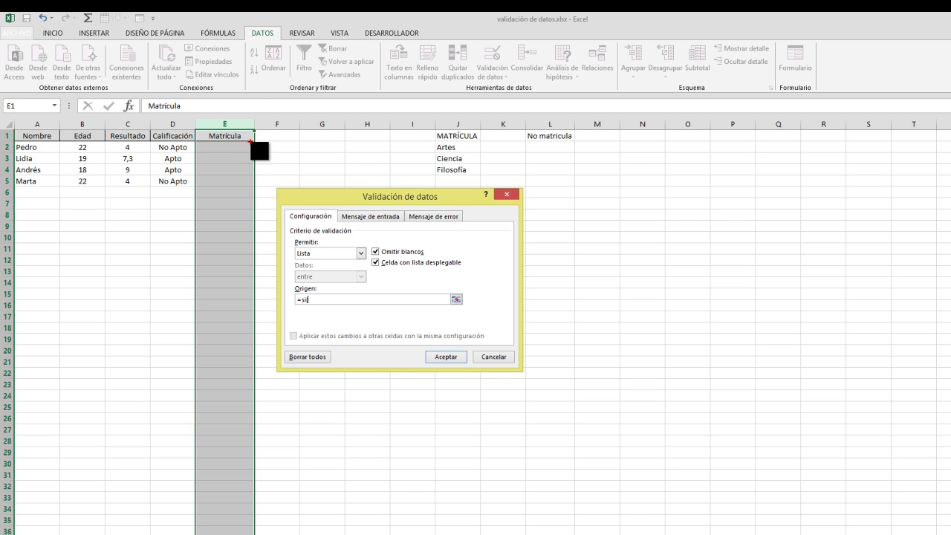
left_click_drag(253, 137, 354, 146)
mouse_move(114, 138)
left_mouse_down()
mouse_move(165, 152)
mouse_move(155, 141)
mouse_move(182, 106)
left_mouse_up()
left_click_drag(118, 145, 139, 151)
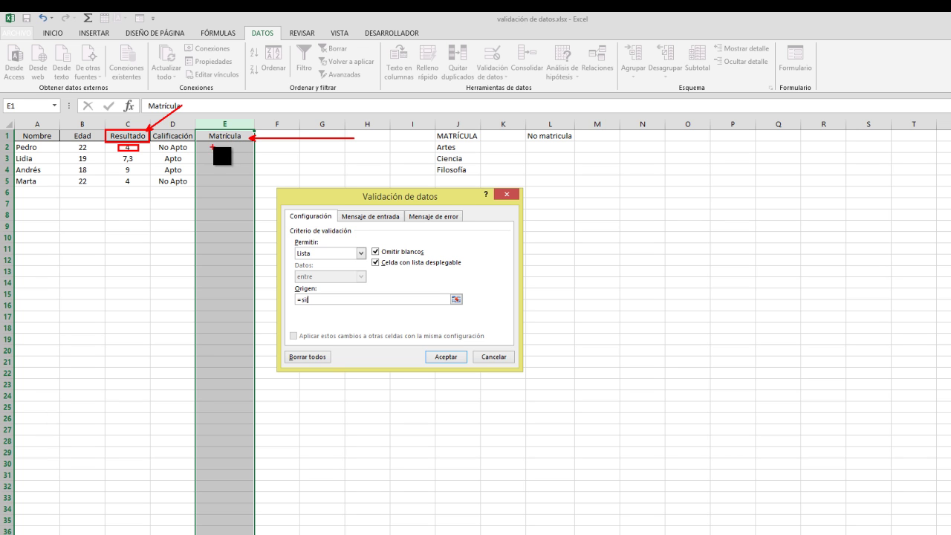
left_click_drag(104, 143, 247, 151)
- Complete the Lista source as =si($C$1>=5;$J$2:$J$4;$L$1) and apply the validation
type("(")
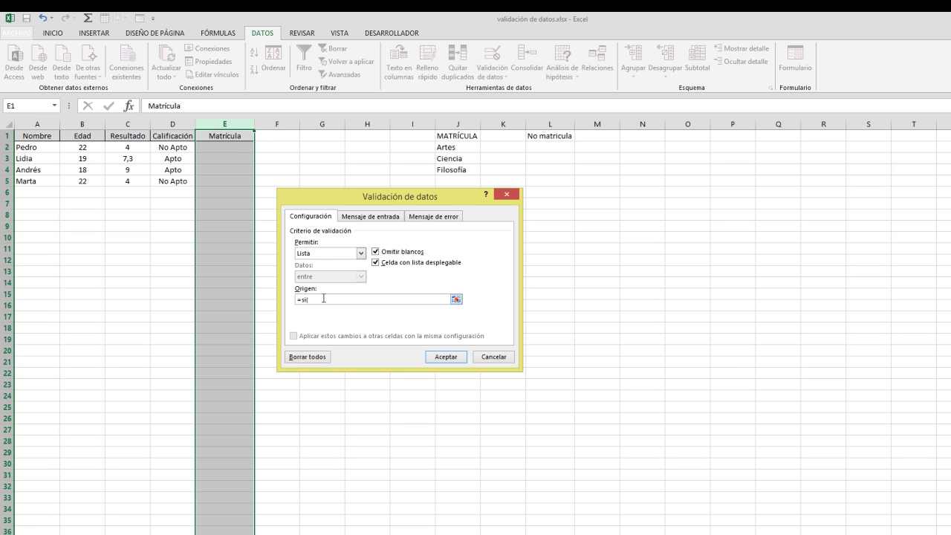
key("BackSpace")
type("(")
left_click(126, 135)
type(">=5")
key("ctrl+semicolon")
left_click_drag(450, 148, 453, 170)
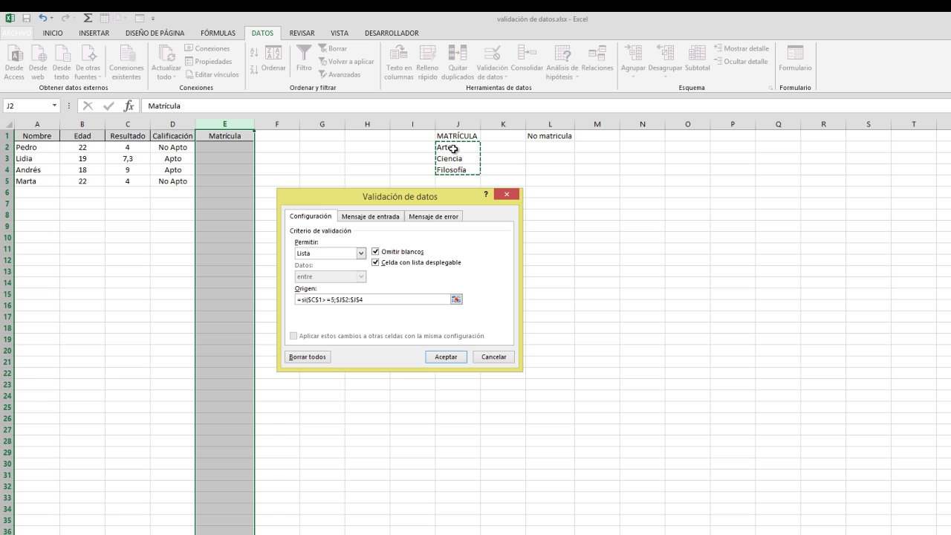
type(";")
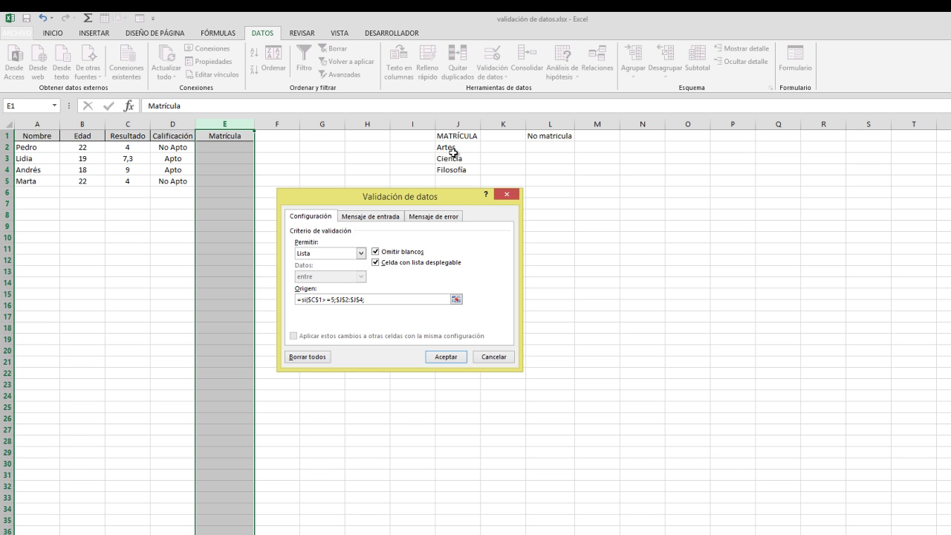
left_click(557, 138)
type(")")
key("Return")
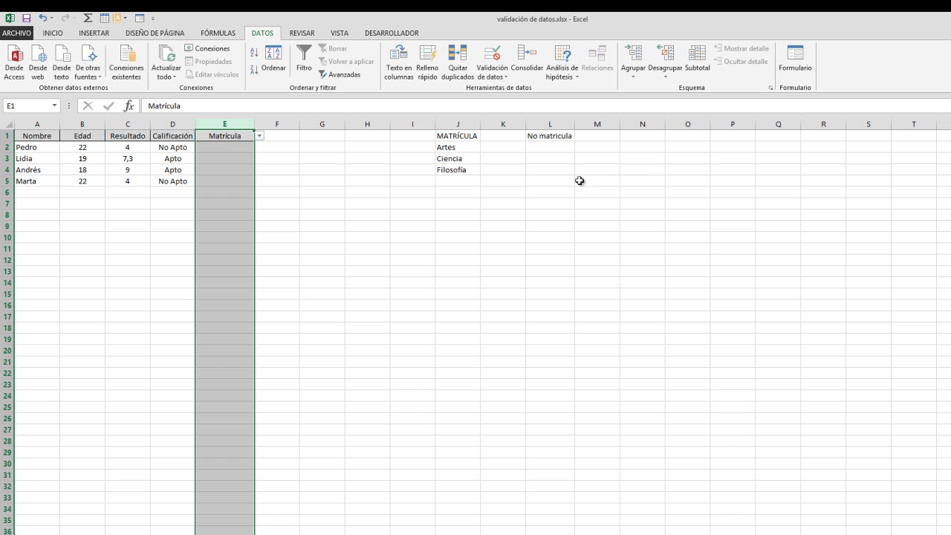
- Check the list choices offered in the Matrícula cells E2, E3 and E4
left_click(253, 149)
left_click(259, 147)
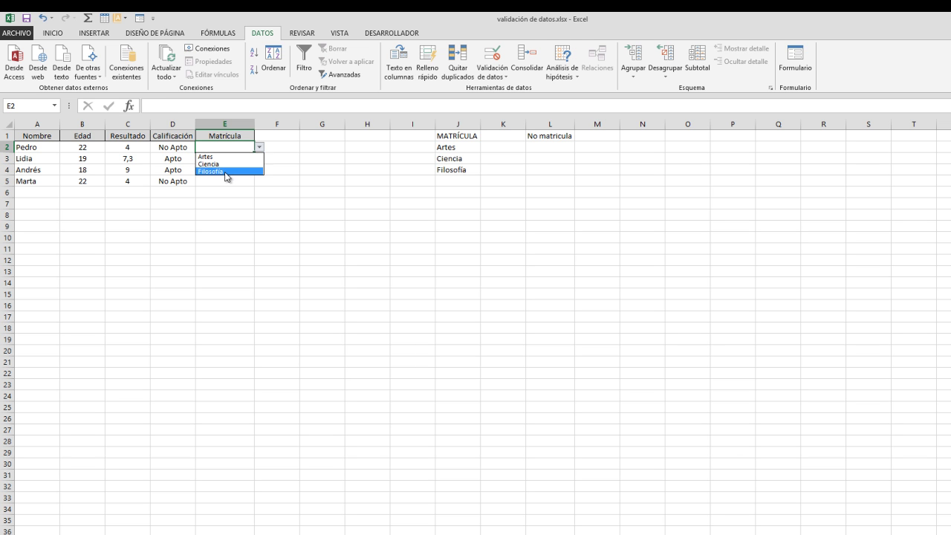
key("Escape")
left_click(242, 157)
left_click(259, 158)
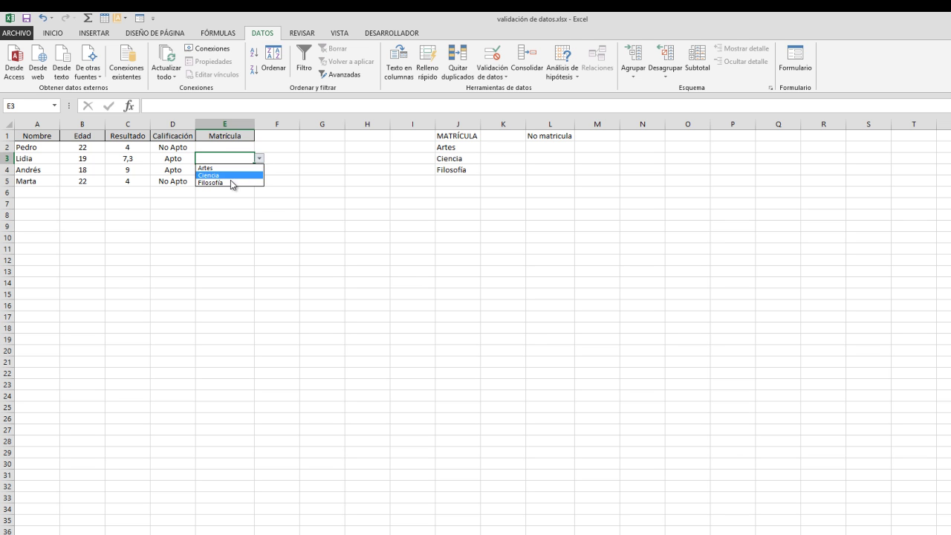
key("Escape")
left_click(247, 170)
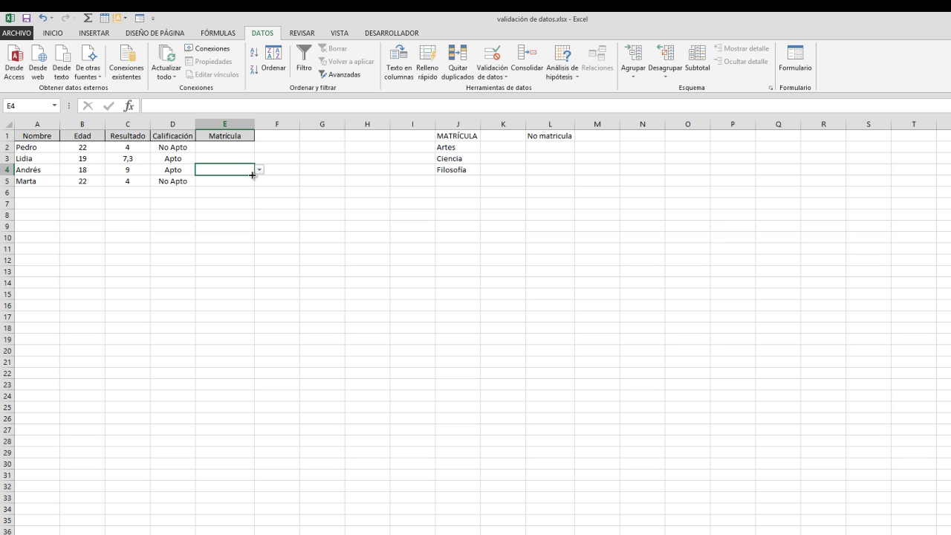
left_click(260, 171)
key("Escape")
left_click(221, 183)
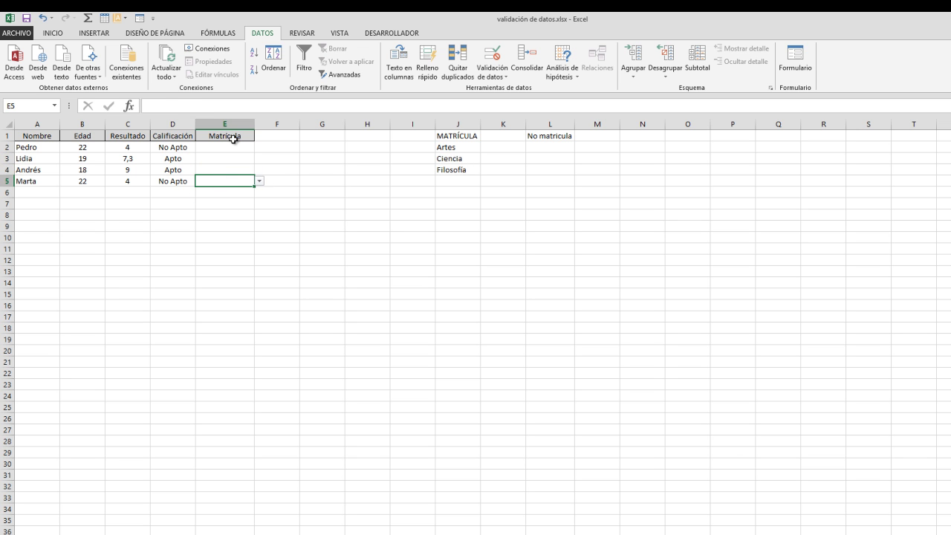
left_click(130, 138)
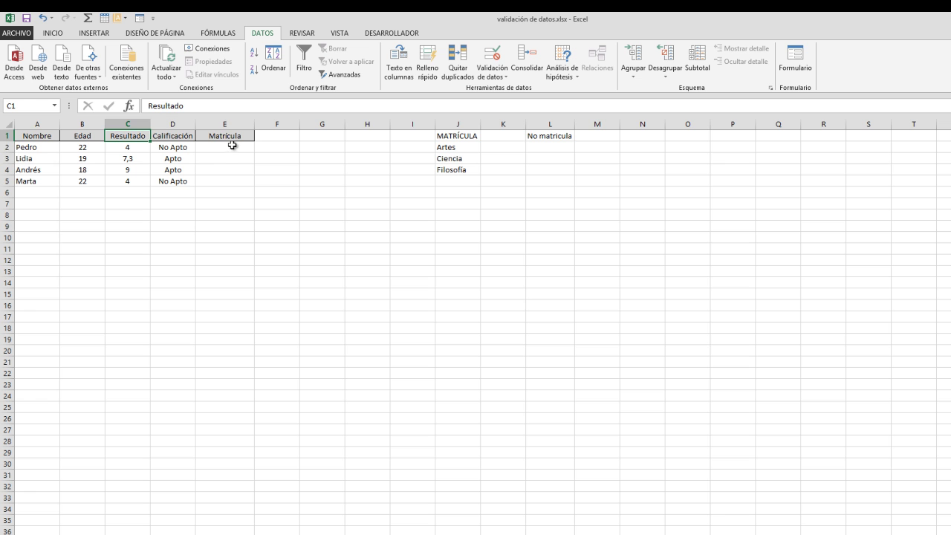
left_click(231, 141)
left_click(227, 156)
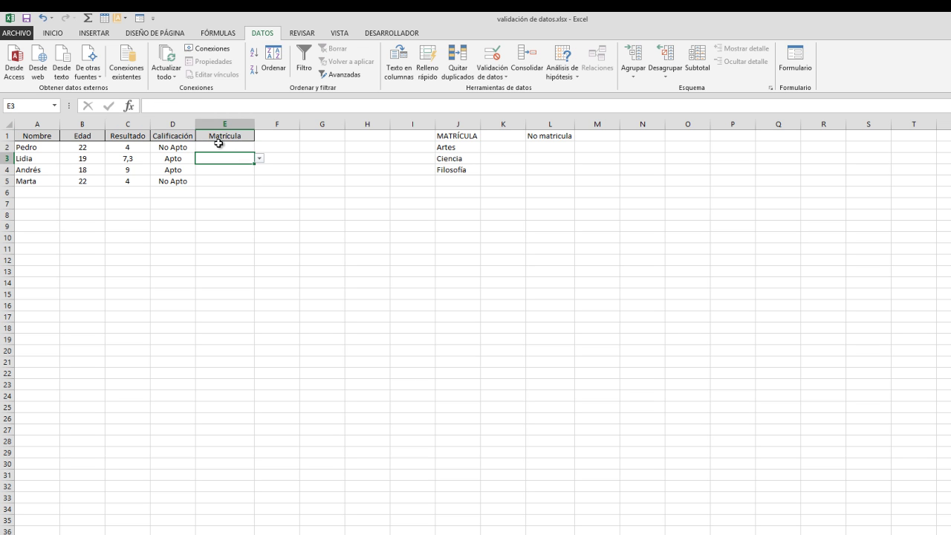
left_click(224, 145)
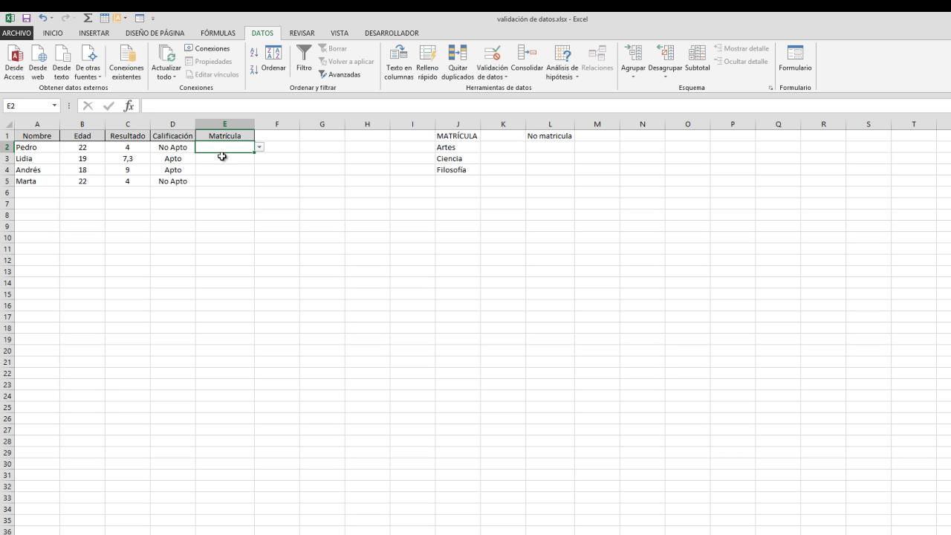
- Change the Matrícula column's Lista source to =SI(C1>=5;$J$2:$J$4;$L$1), making the C1 reference relative, and apply the validation
left_click(230, 124)
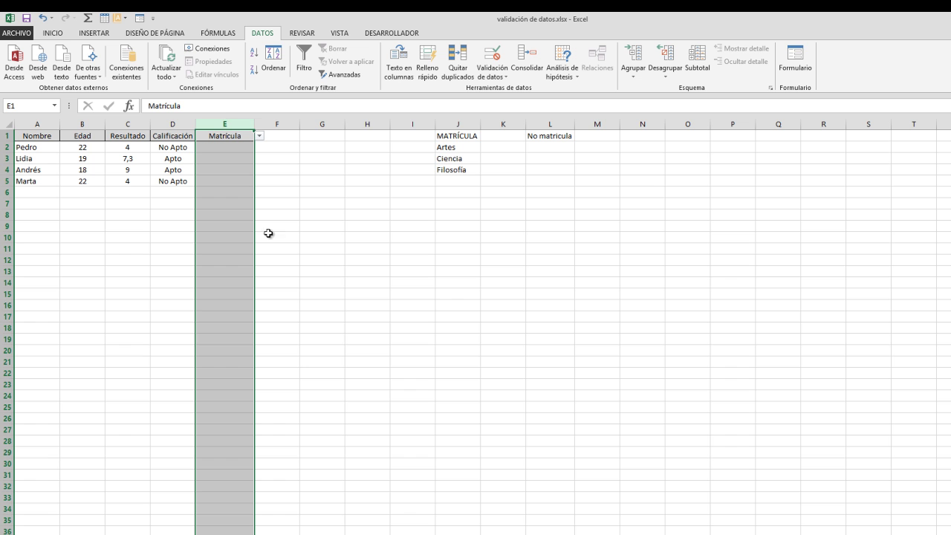
left_click(495, 52)
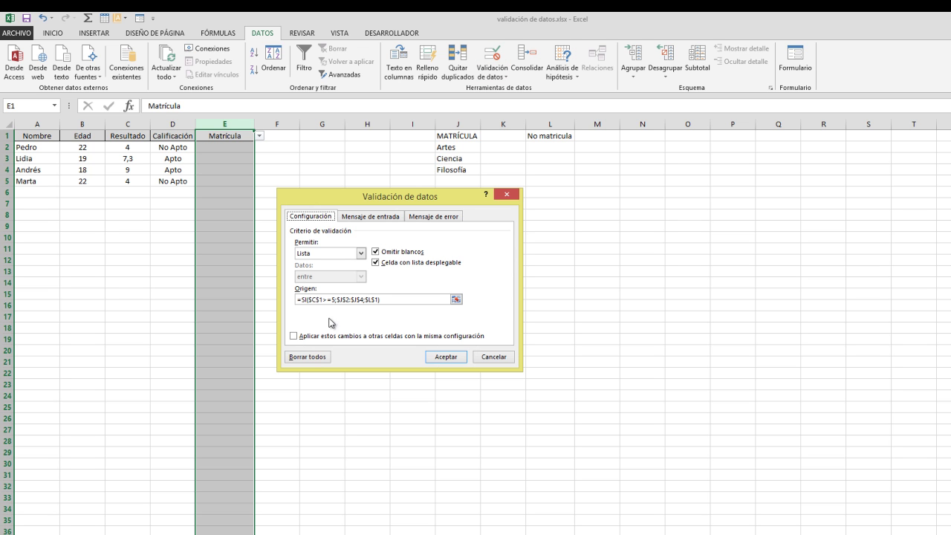
left_click(314, 299)
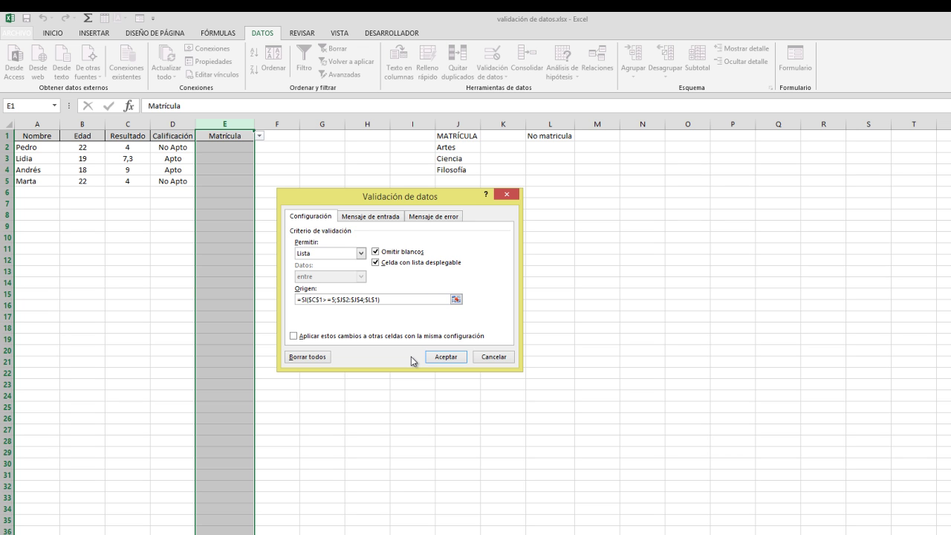
key("F4")
key("F4")
key("F4")
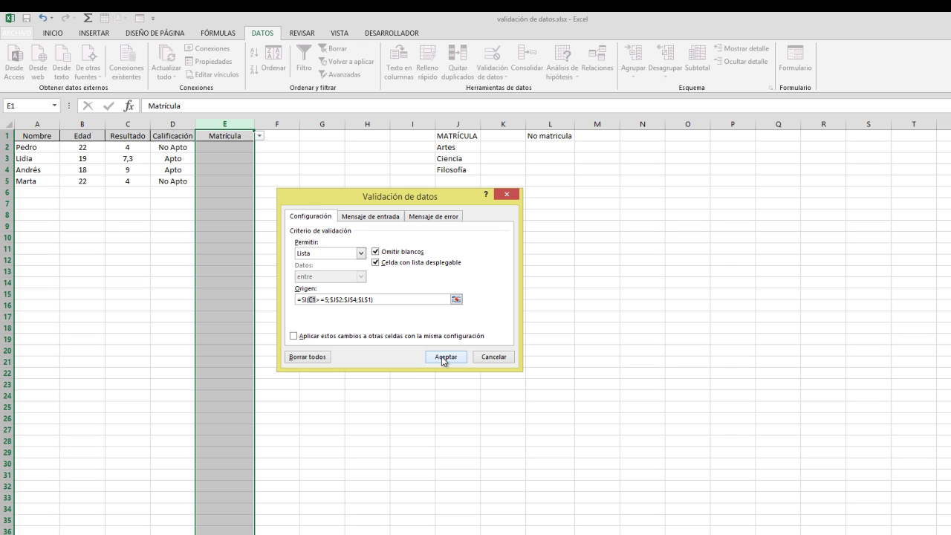
left_click(444, 358)
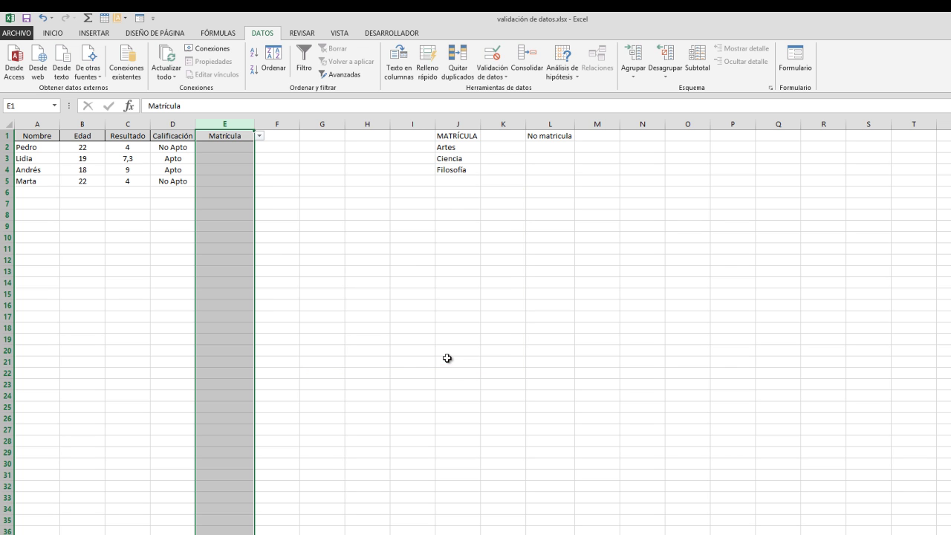
- Clear the data validation from the Matrícula header cell E1
left_click(236, 137)
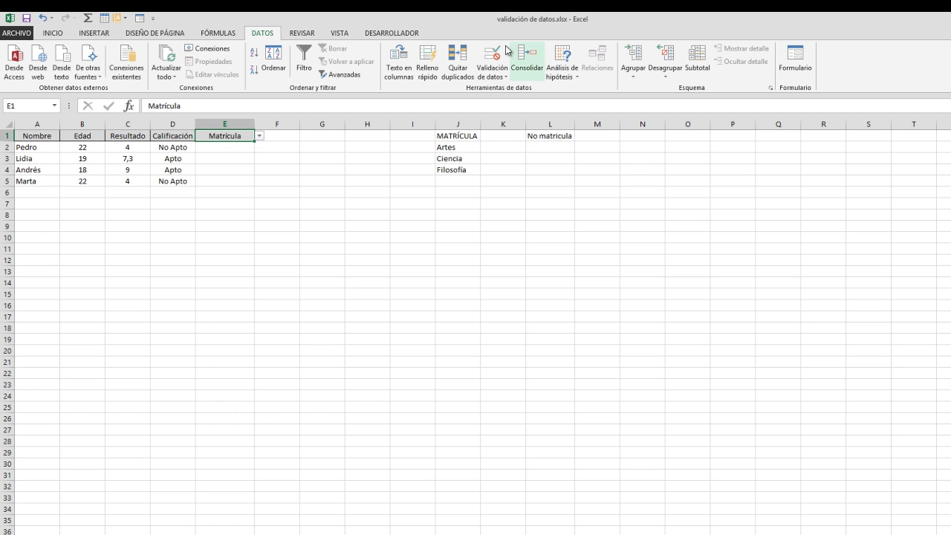
left_click(487, 60)
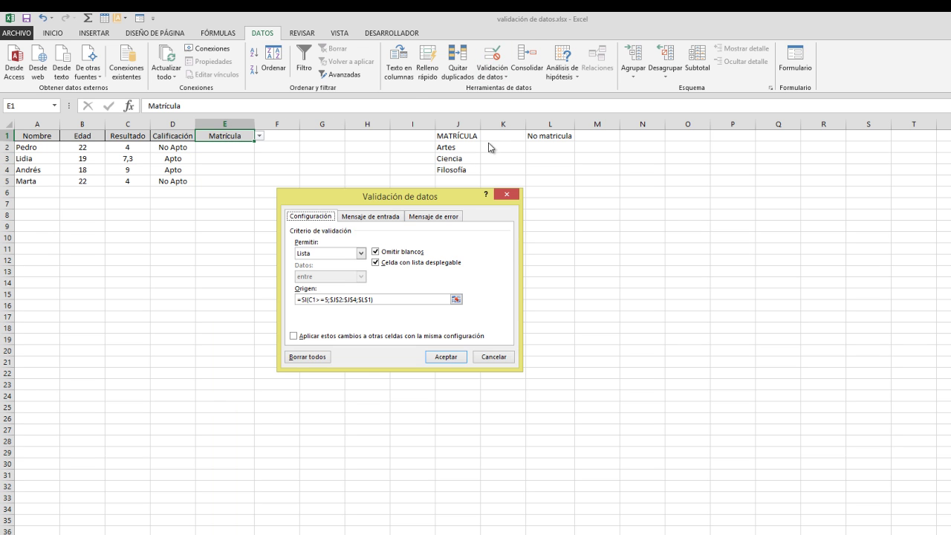
left_click(308, 357)
left_click(440, 356)
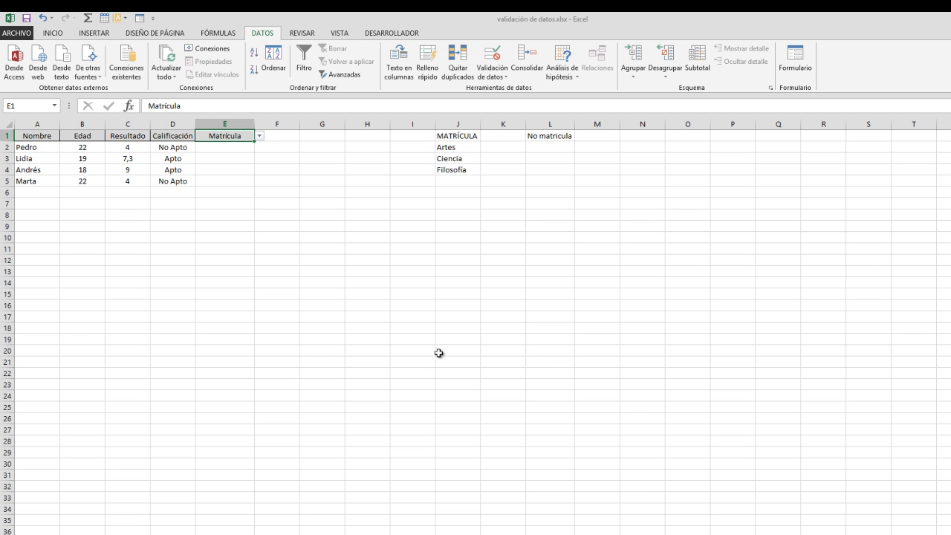
- Choose "No matricula" for E2 and "Ciencia" for E3 from their Matrícula lists
left_click(237, 149)
left_click(260, 149)
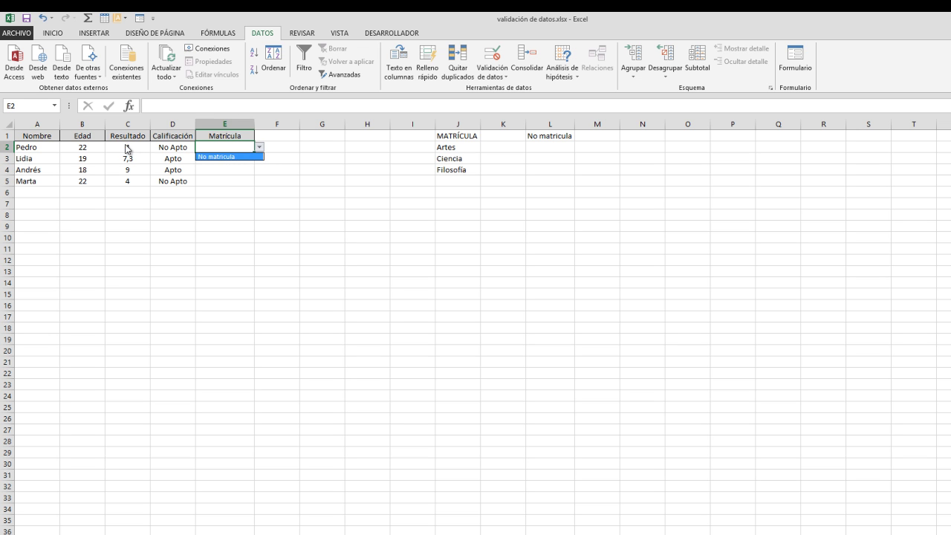
left_click(230, 157)
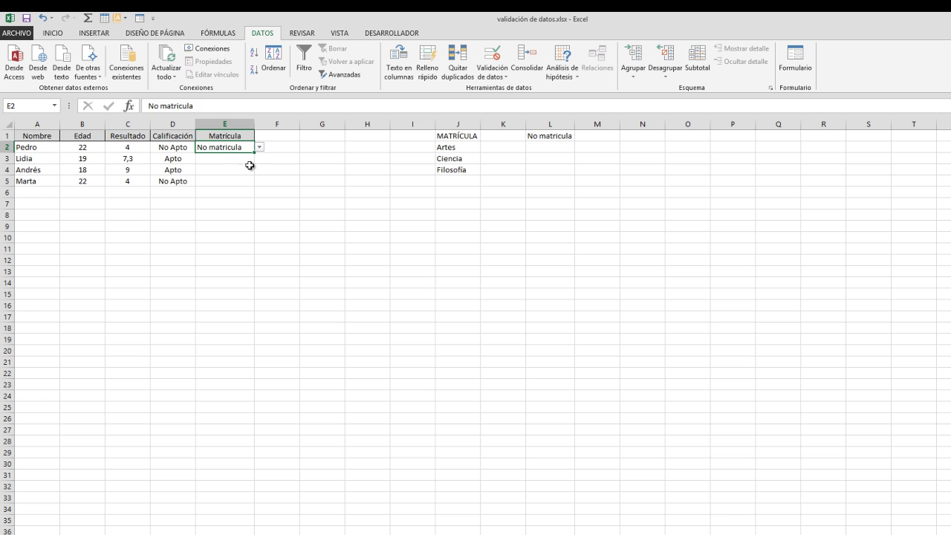
left_click(242, 159)
left_click(259, 158)
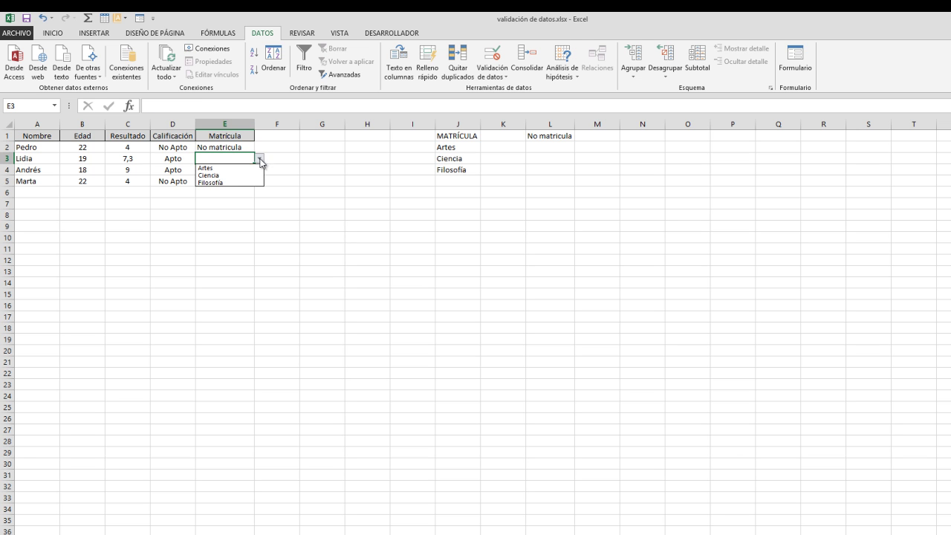
left_click(226, 175)
- Choose "Ciencia" for E4 and "No matricula" for E5 from their Matrícula lists
left_click(245, 169)
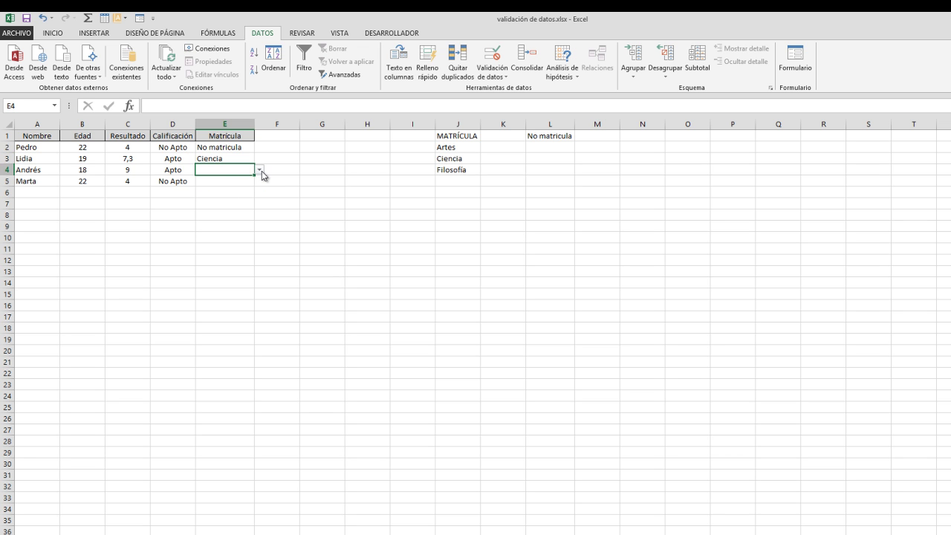
left_click(260, 170)
left_click(225, 182)
left_click(217, 181)
left_click(259, 181)
left_click(225, 191)
- Add a new student in row 6 with the first name, Edad 22 and Resultado 2
left_click(38, 192)
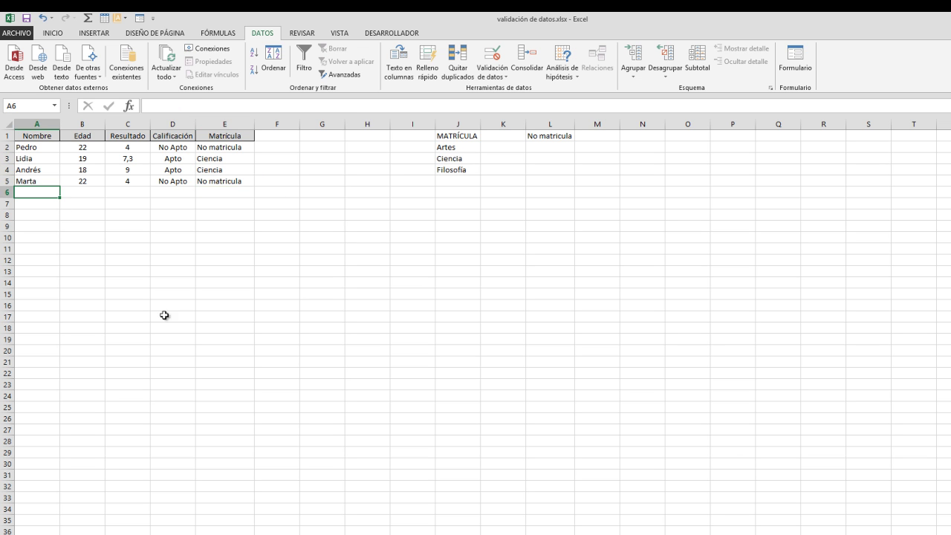
type("Juanjo")
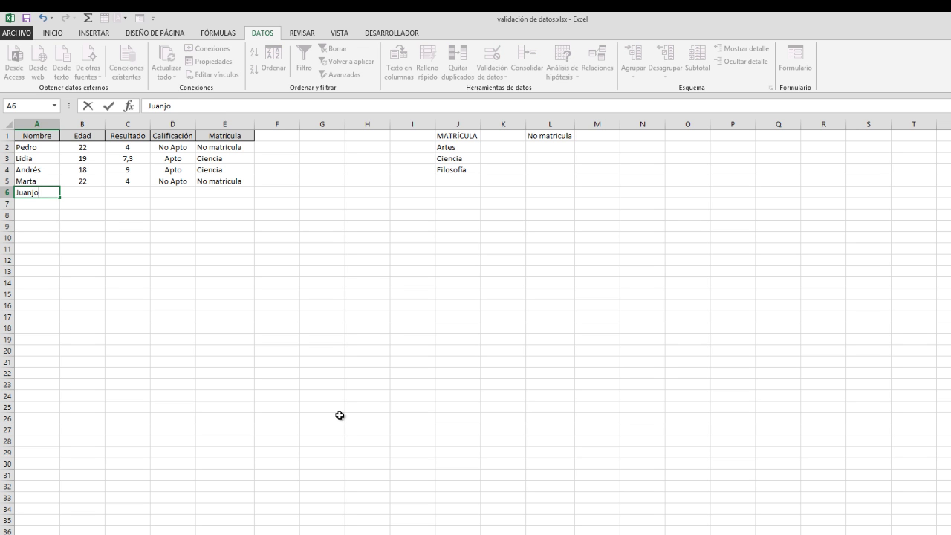
key("Tab")
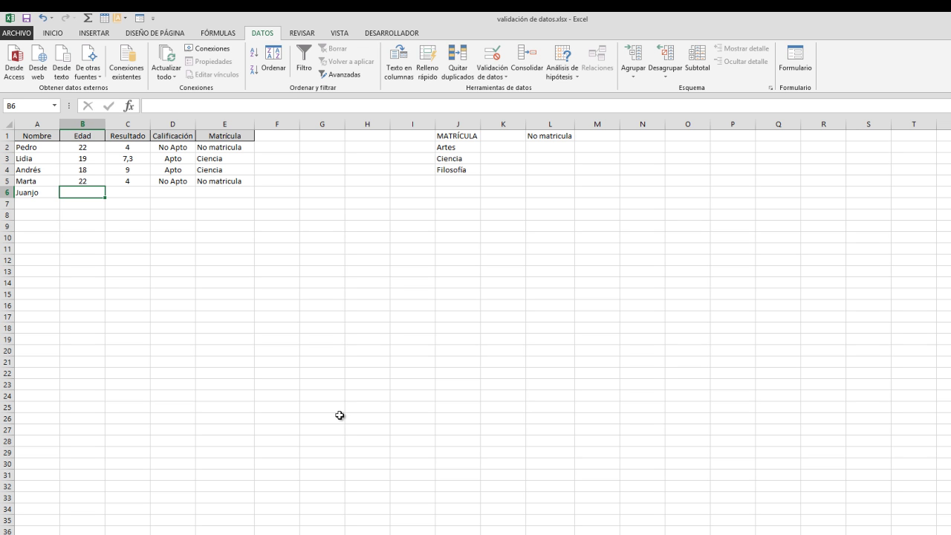
type("22")
key("Tab")
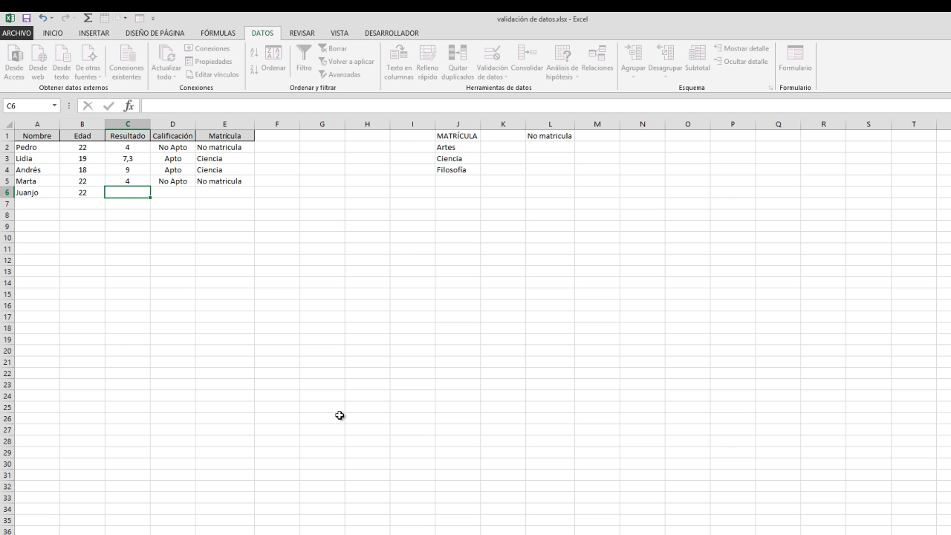
type("2")
key("ctrl+Return")
key("Tab")
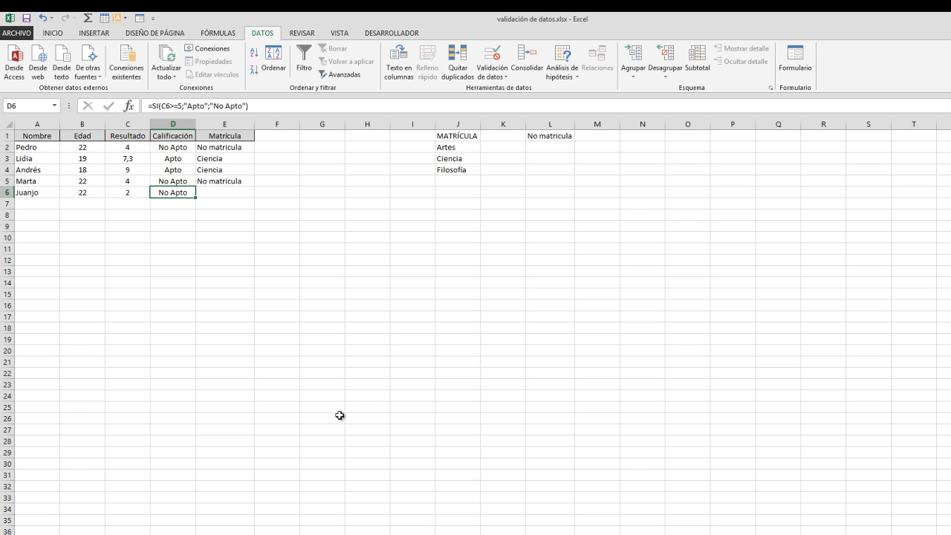
- Choose "No matricula" from the Matrícula list for the new student in row 6
key("Tab")
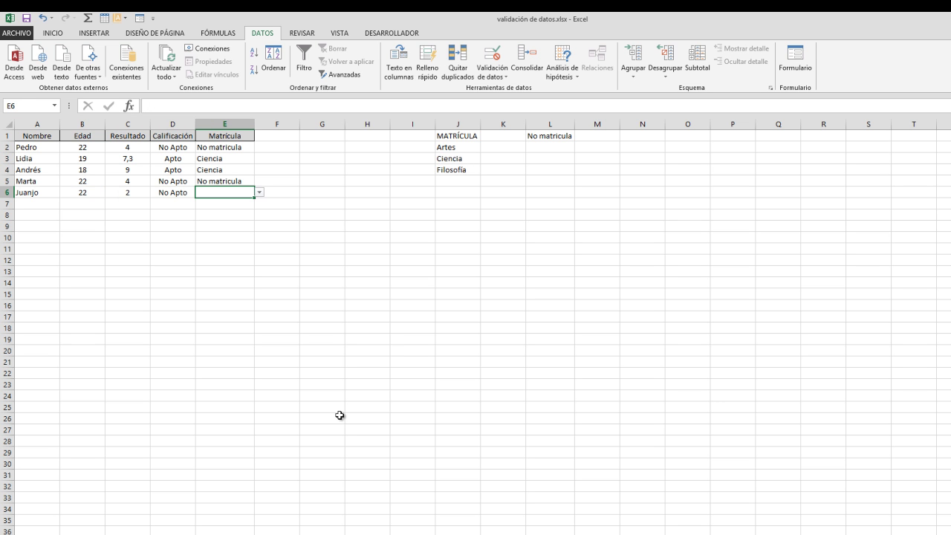
left_click(259, 192)
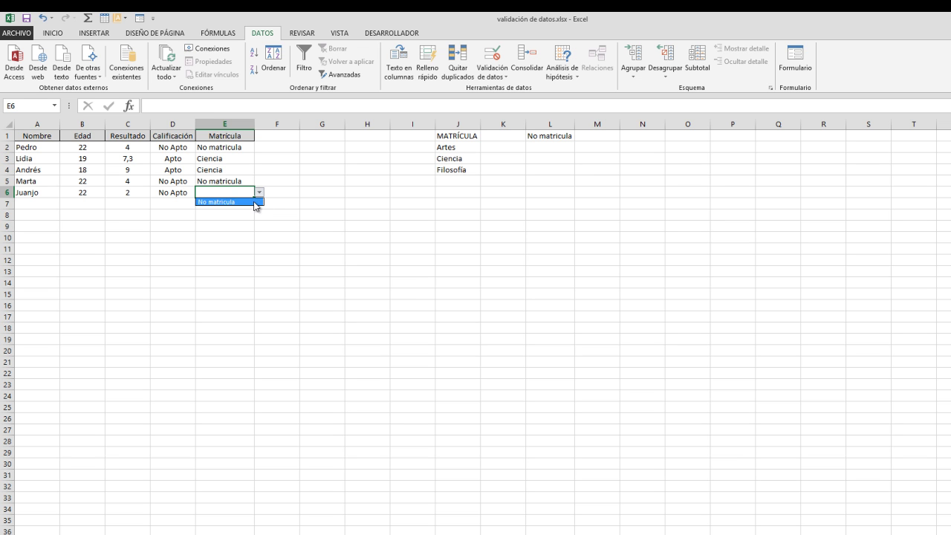
left_click(254, 202)
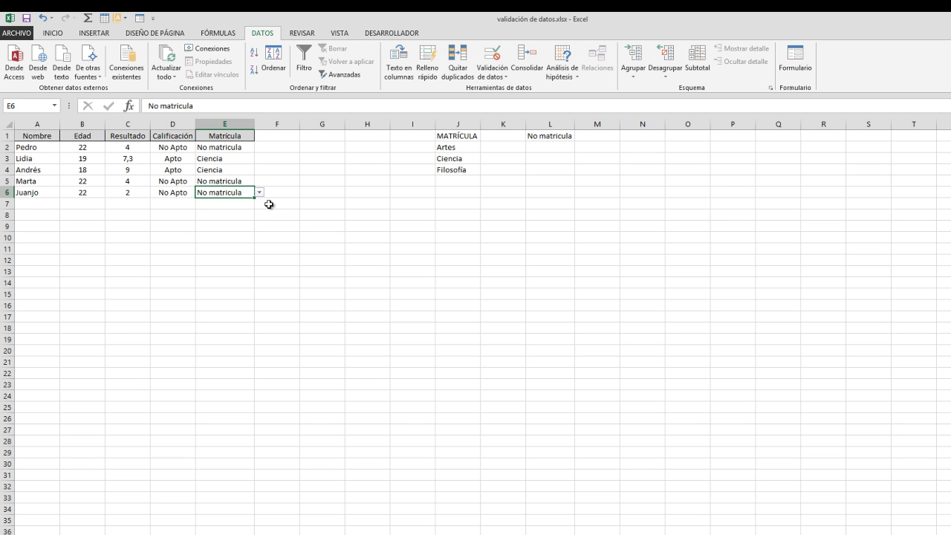
- Add another student in row 7 with the first name, Edad 30 and Resultado 7
left_click(26, 204)
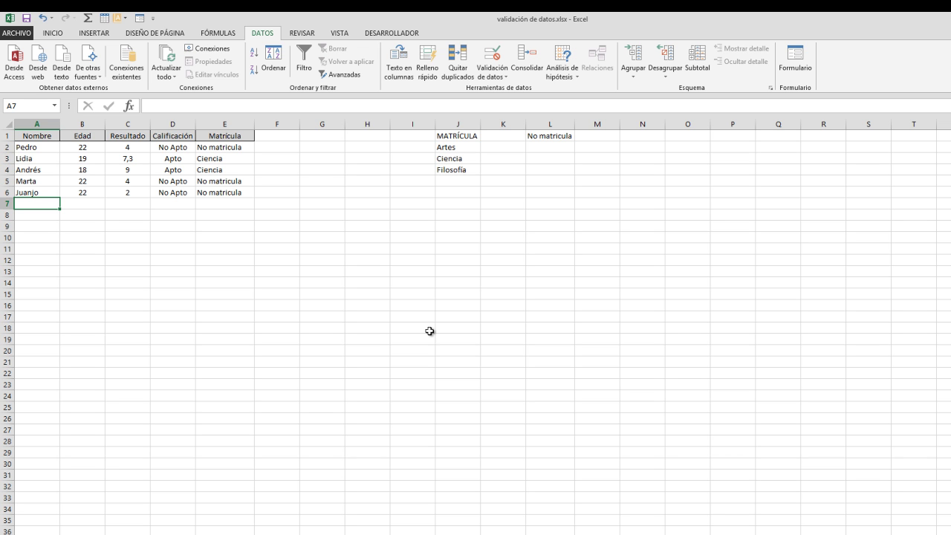
type("Patr")
key("BackSpace")
type("tric")
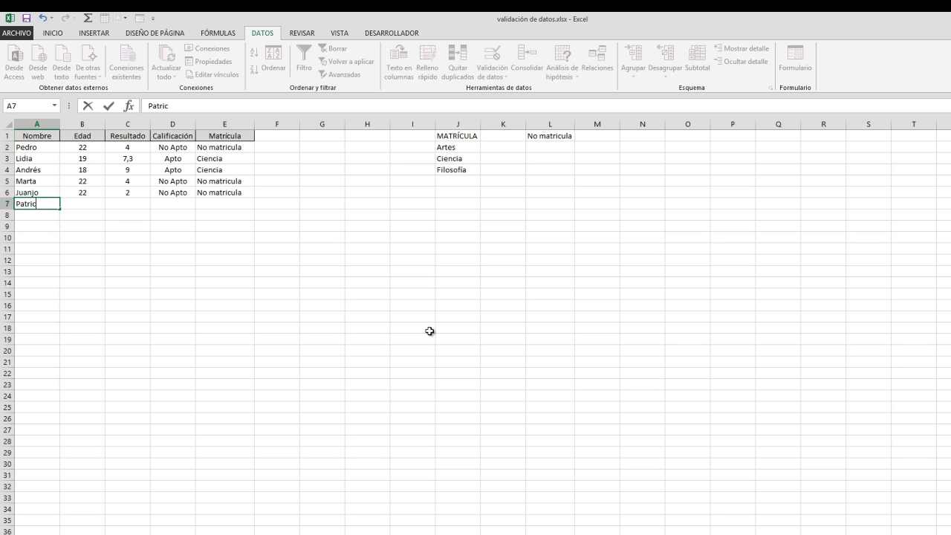
type("aa")
key("Tab")
type("30")
key("Tab")
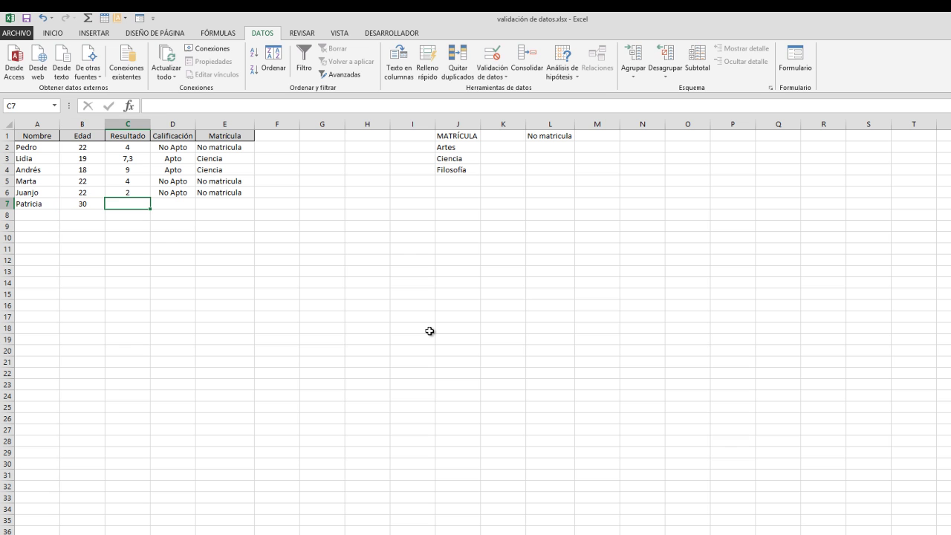
type("7")
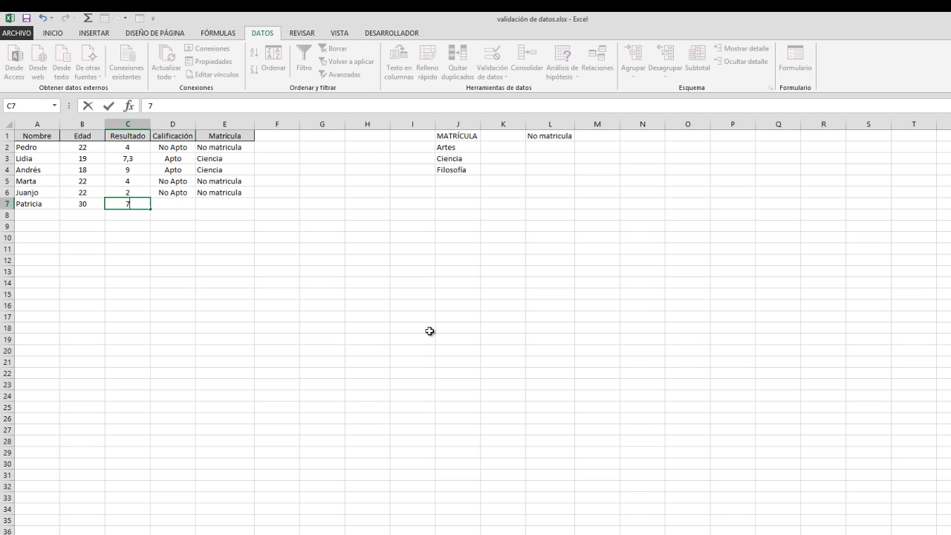
key("Tab")
- Choose "Artes" from the Matrícula list for the student in row 7
key("Tab")
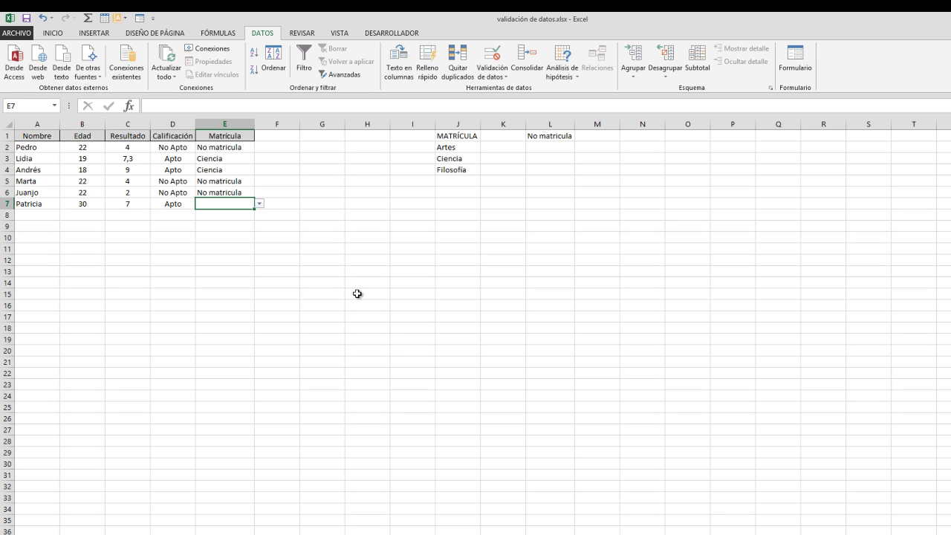
left_click(259, 203)
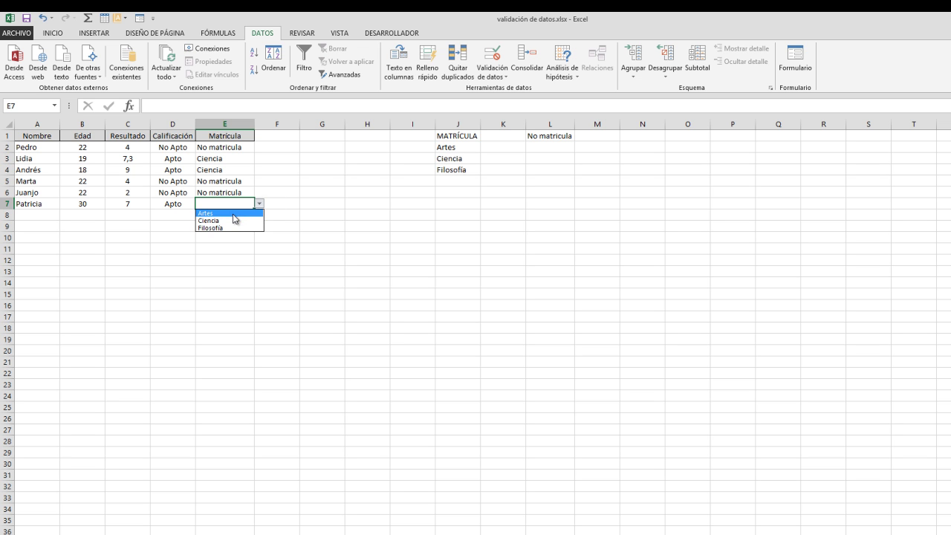
left_click(232, 213)
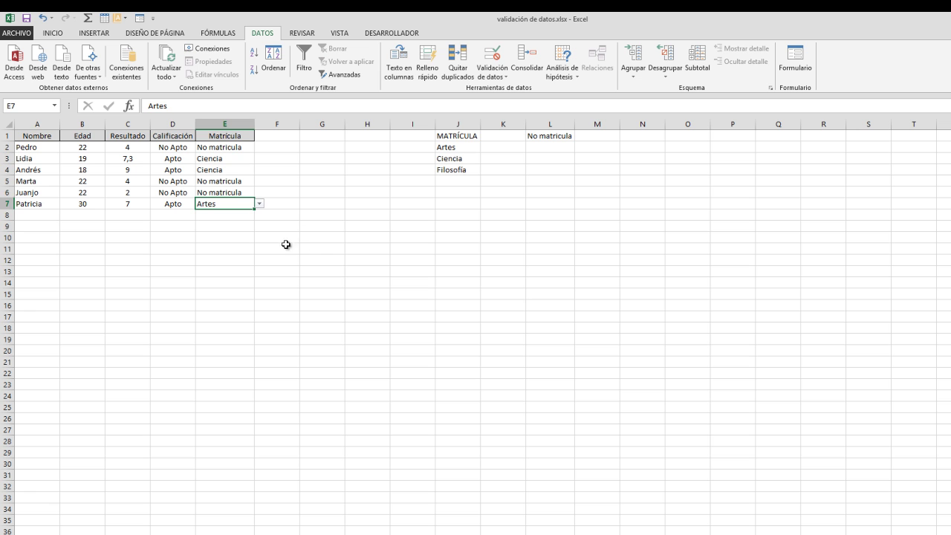
- Compare the Matrícula list choices offered in E7 and E6 for the passing and failing students
left_click(218, 236)
left_click(223, 205)
left_click(260, 203)
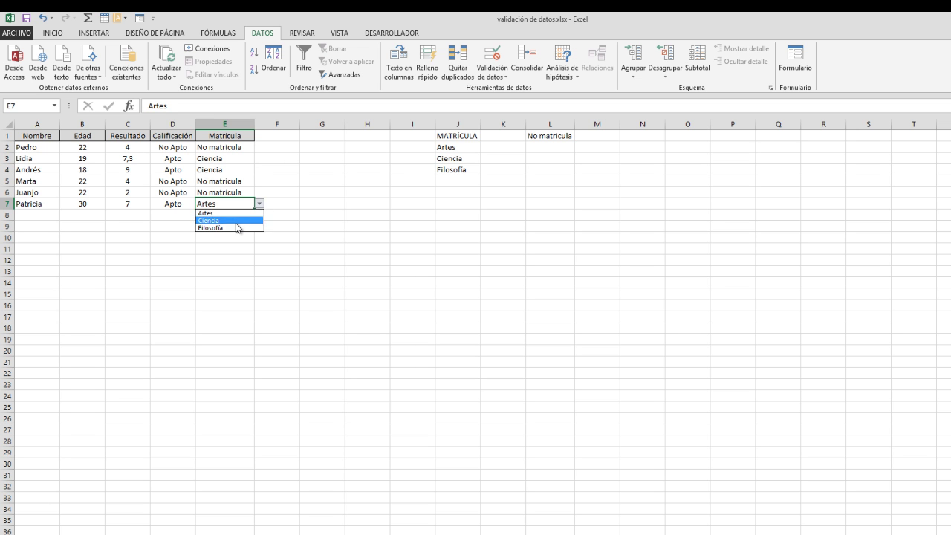
left_click(235, 190)
left_click(234, 190)
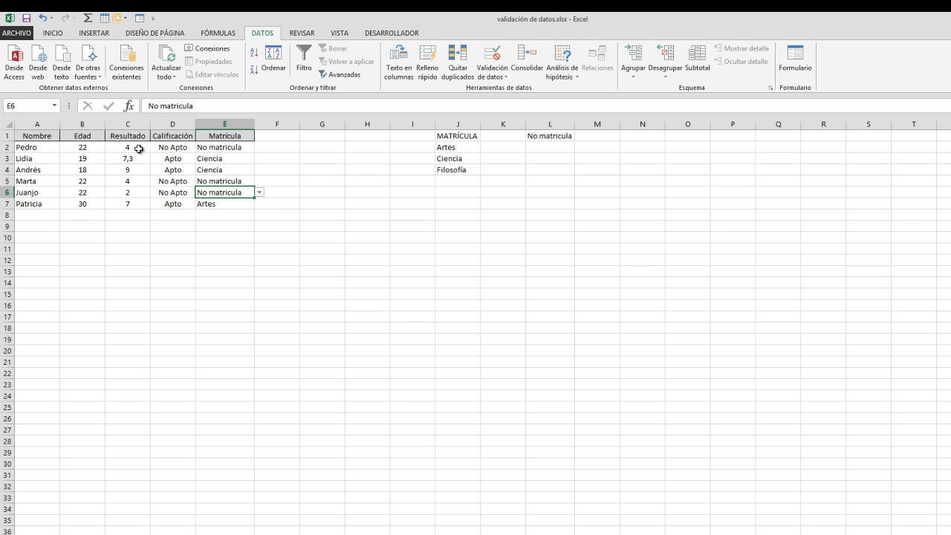
left_click(259, 193)
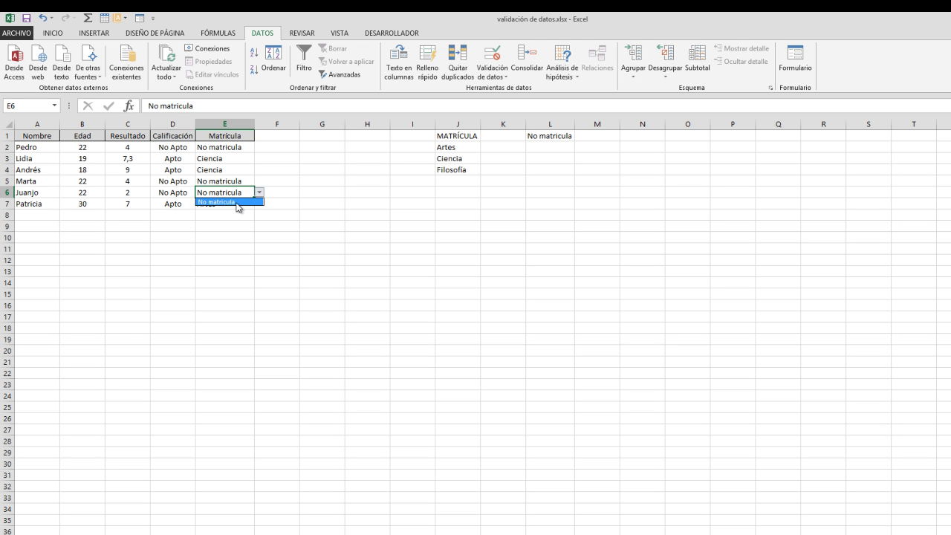
left_click(236, 203)
left_click(229, 239)
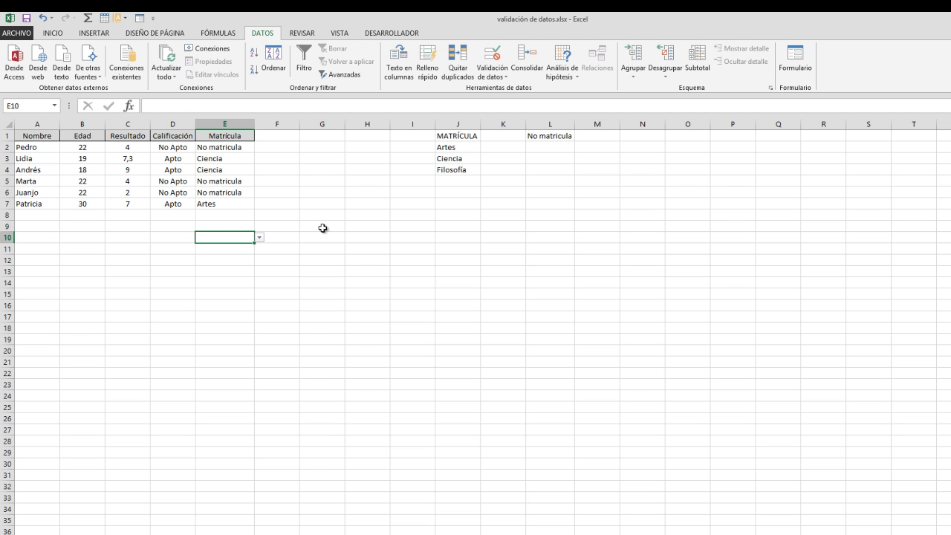
- Review columns J and L, which hold the source values for the Matrícula lists
left_click(324, 214)
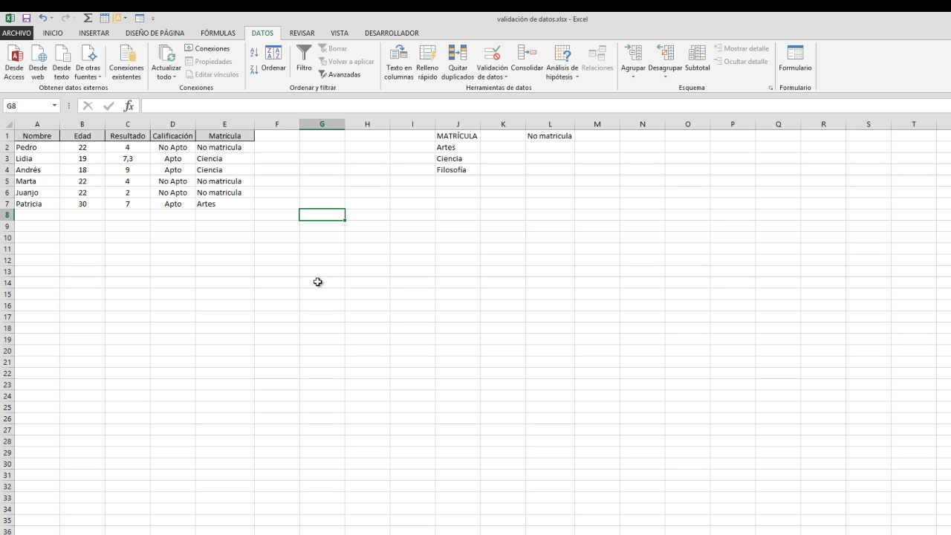
left_click(451, 124)
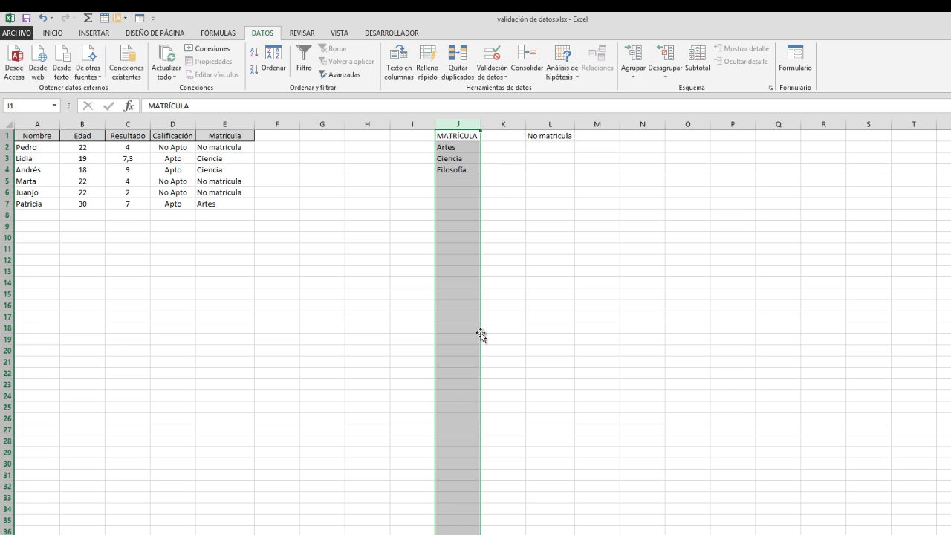
left_click(553, 124)
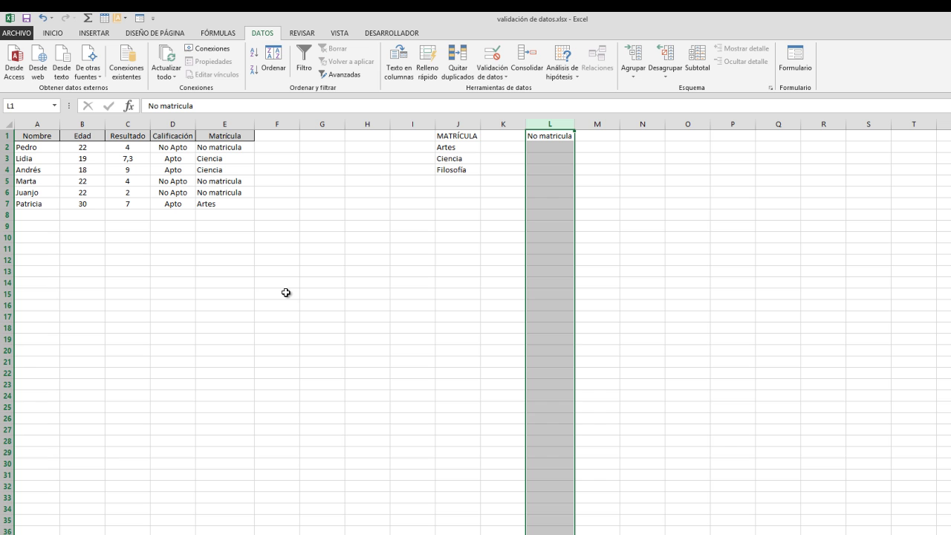
left_click(327, 253)
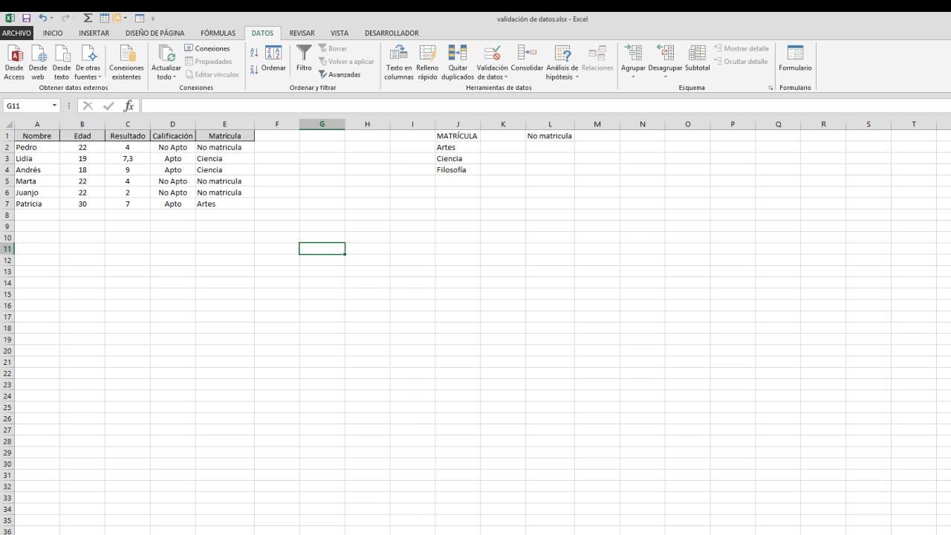
- Switch to the "Validación de datos 2.xlsx" workbook and choose 21% from the IVA list for the MÓVIL row
mouse_move(290, 532)
left_click(353, 524)
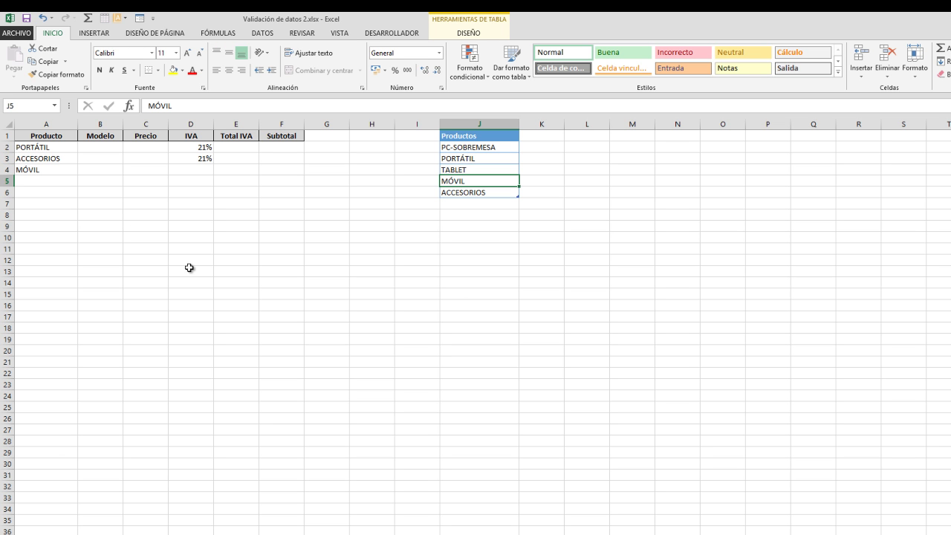
left_click(204, 170)
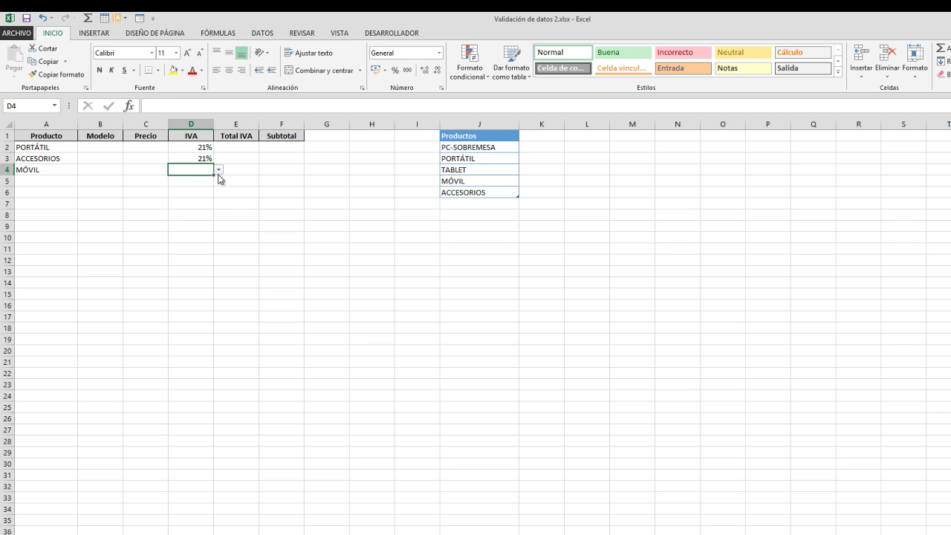
left_click(219, 170)
left_click(193, 190)
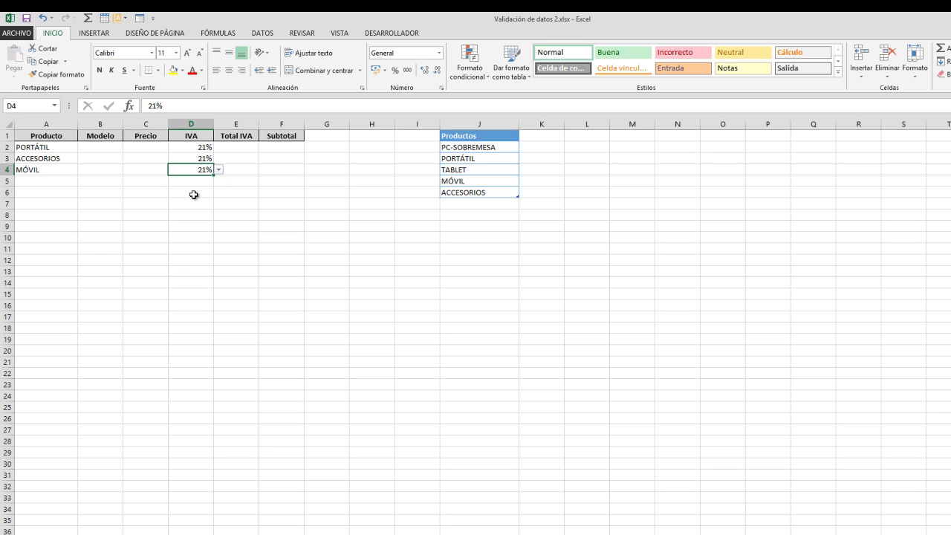
left_click(90, 261)
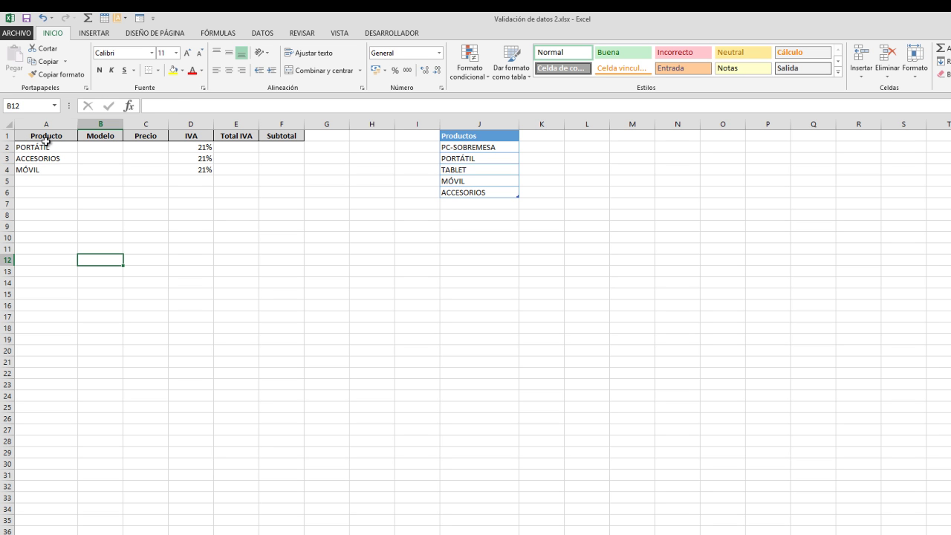
- Examine the Producto list choices in A2 and the Modelo cells beside PORTÁTIL and MÓVIL
left_click(46, 147)
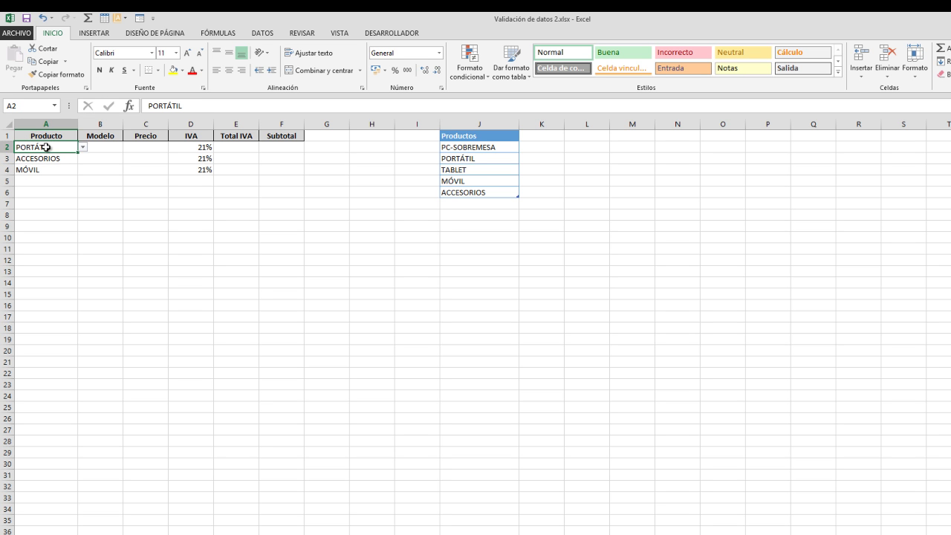
left_click(83, 148)
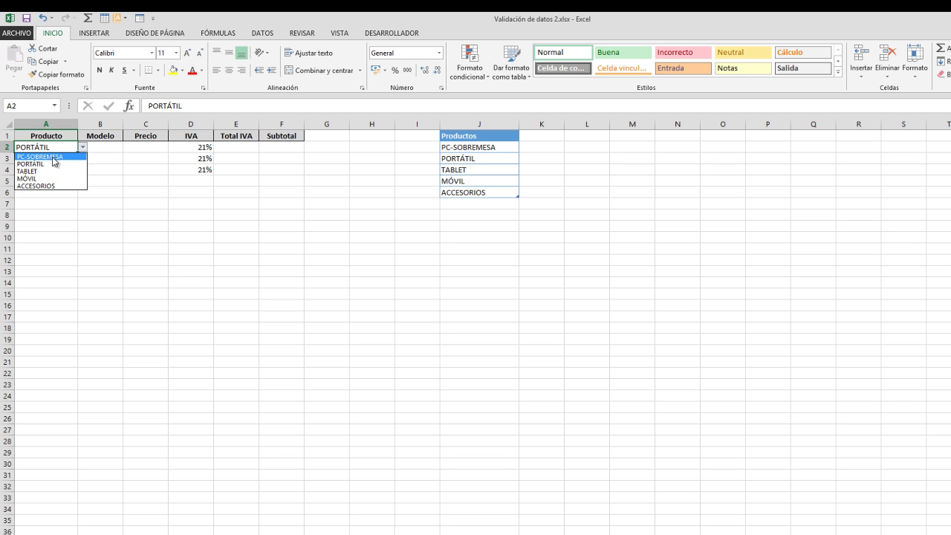
left_click(84, 149)
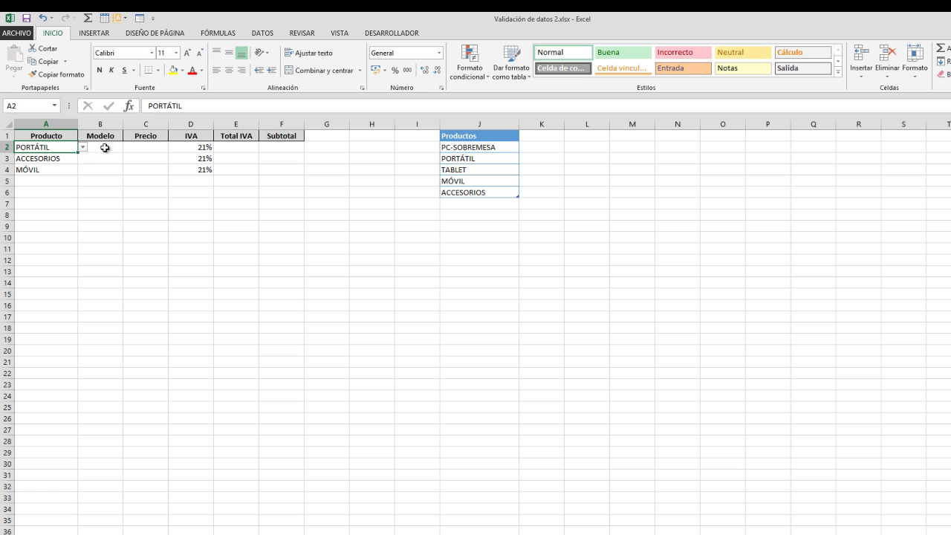
left_click(106, 149)
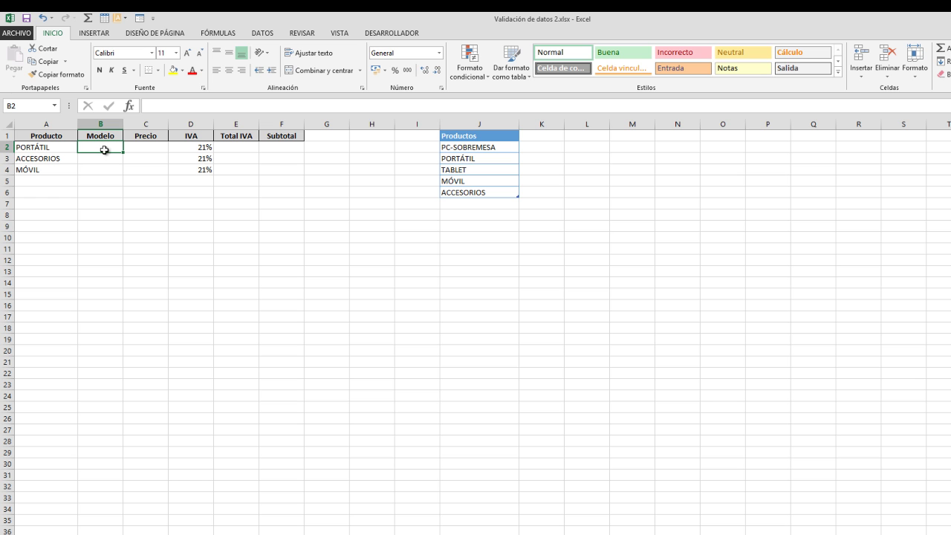
left_click(40, 172)
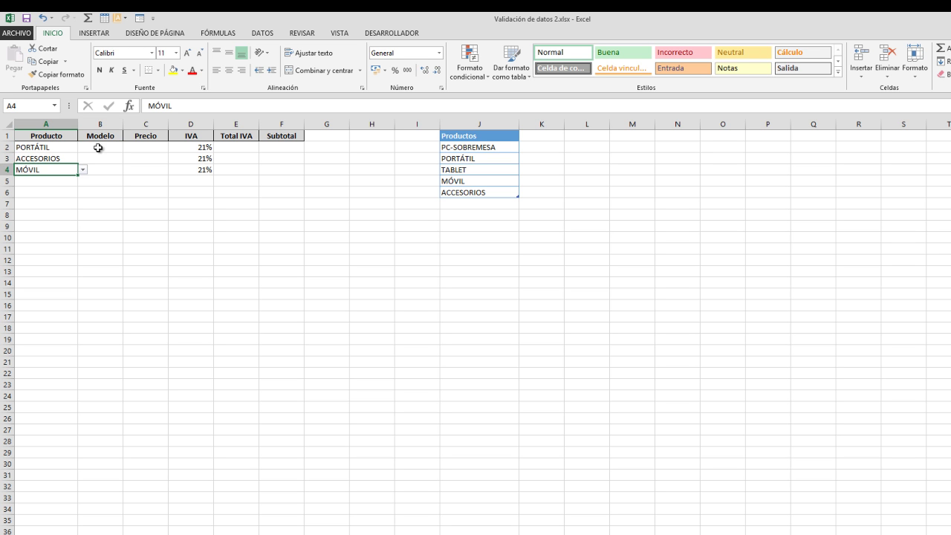
left_click(104, 171)
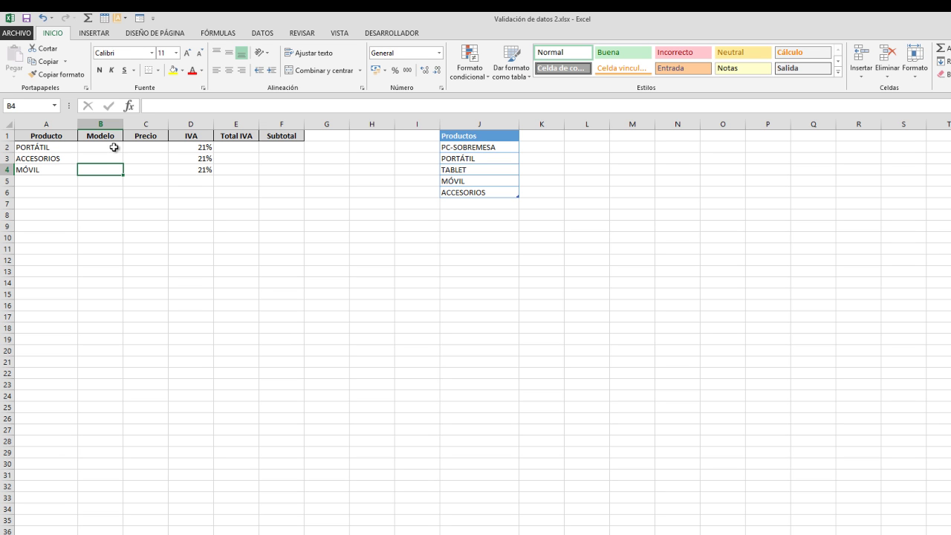
left_click(46, 147)
left_click(108, 146)
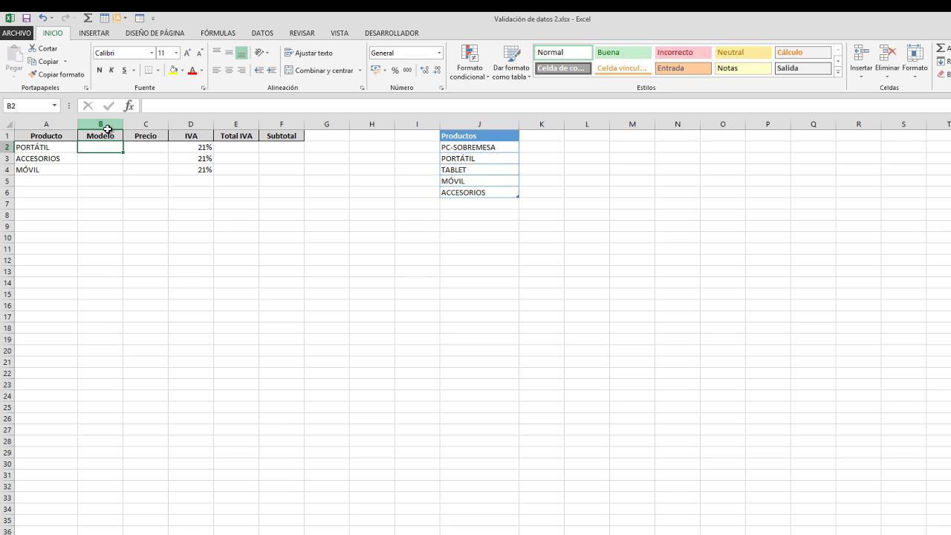
left_click(48, 148)
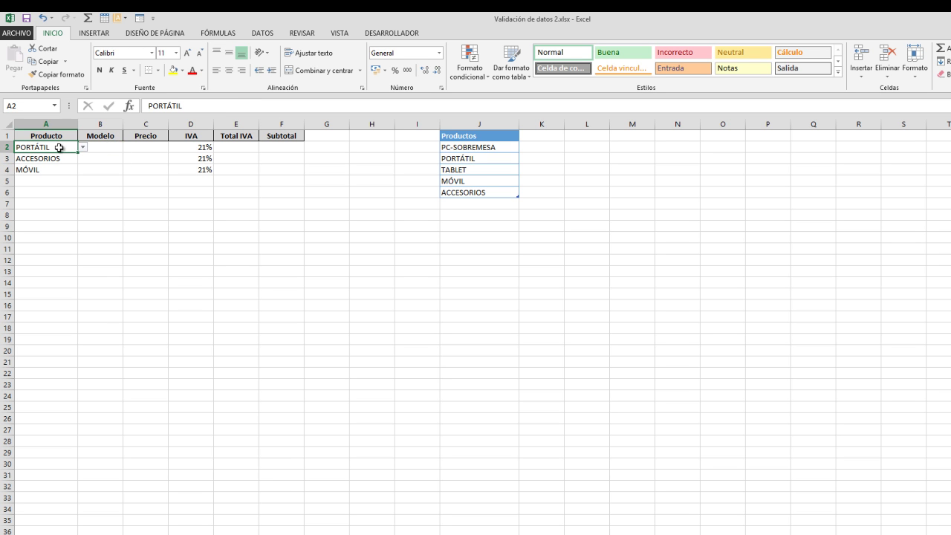
left_click(105, 147)
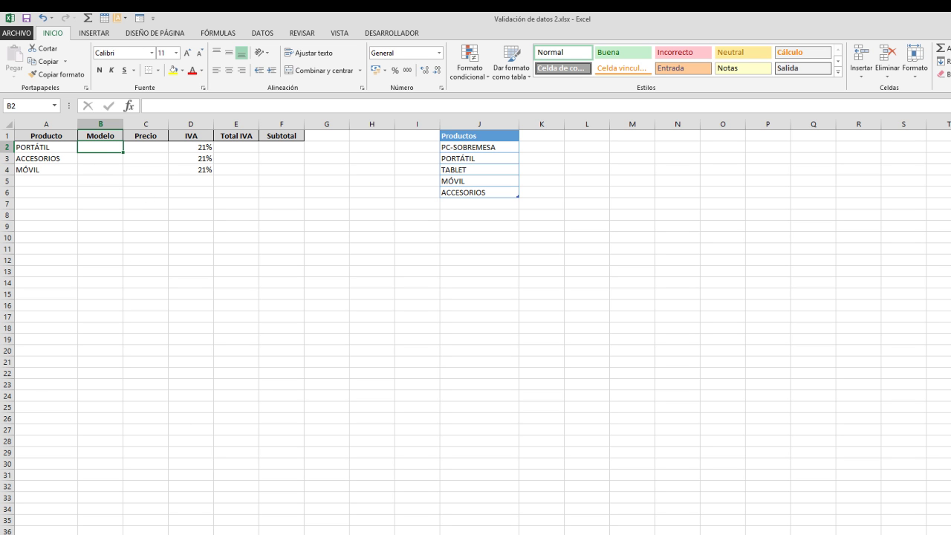
- Open the sheet with the Referencia and Valor headers and enter e4 in A2 as the reference
left_click(233, 533)
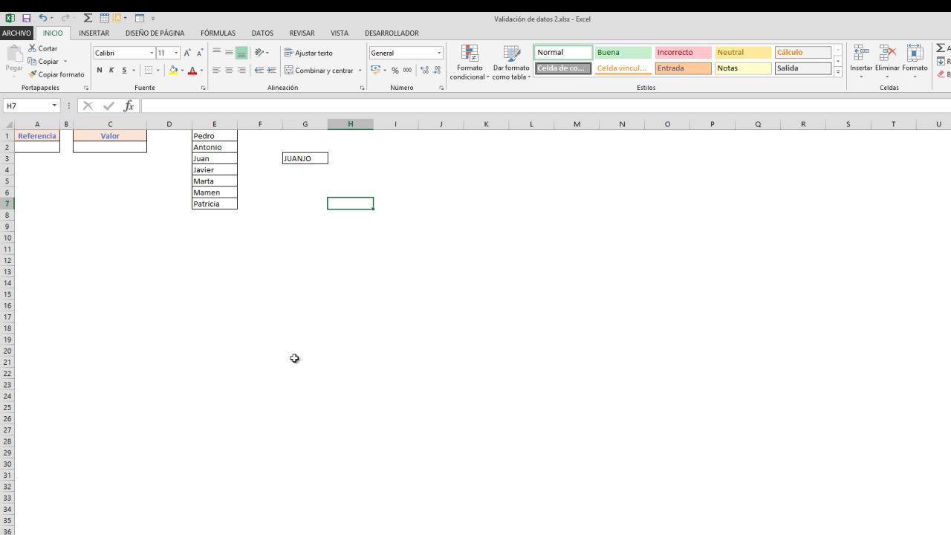
left_click(35, 147)
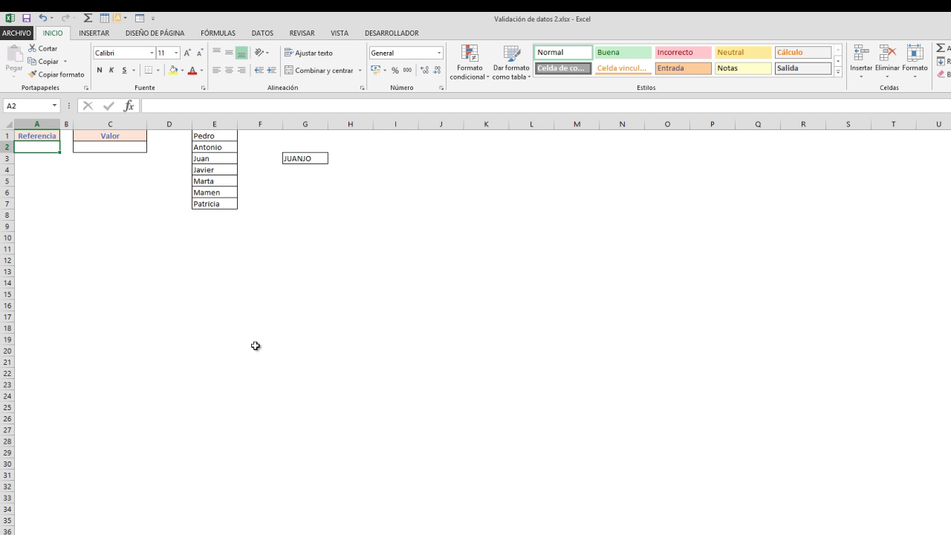
type("e4")
key("Return")
key("Up")
key("Right")
key("Right")
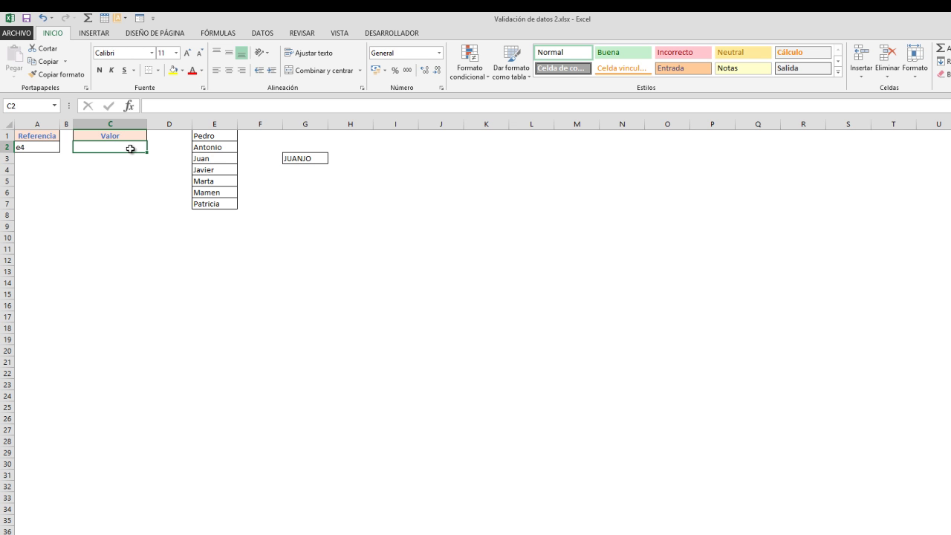
- Enter the formula =INDIRECTO(A2) in C2 under Valor to return the content of the referenced cell
left_click(224, 170)
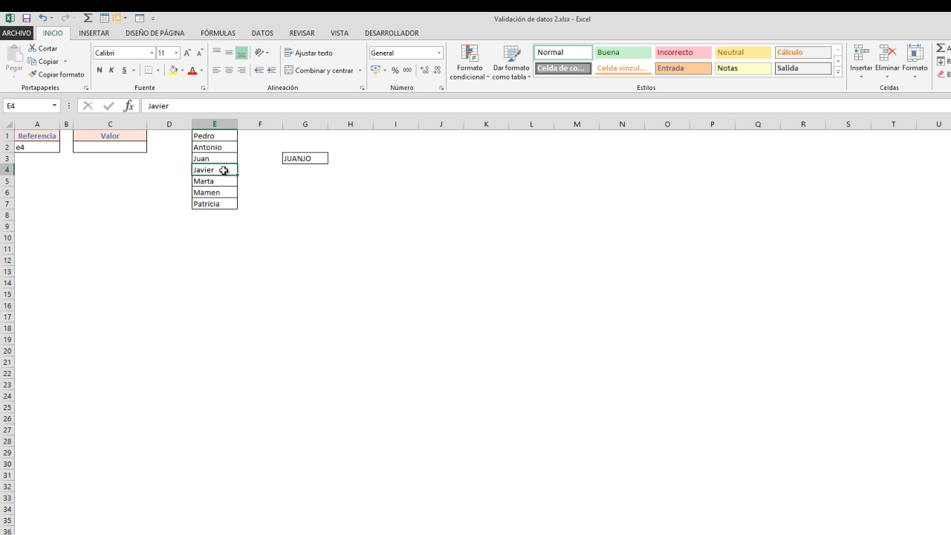
left_click(128, 145)
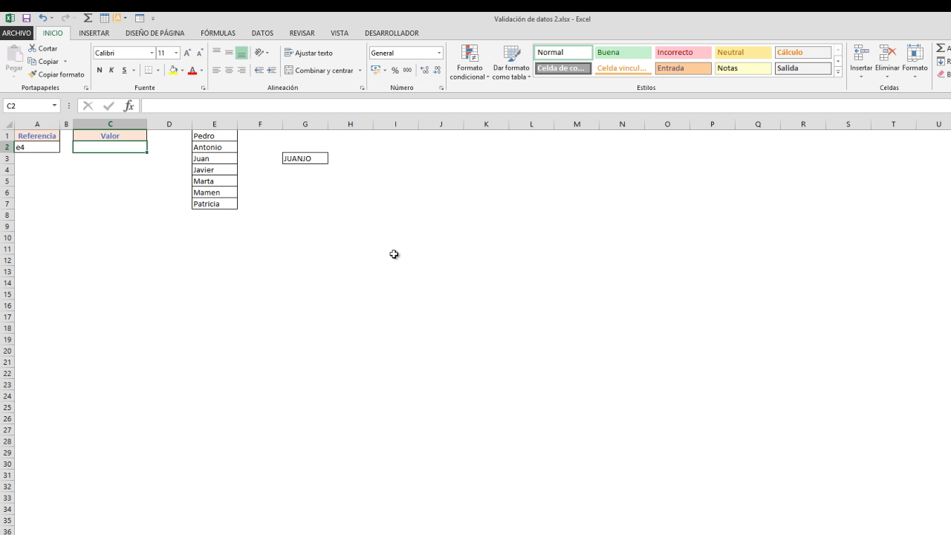
type("=")
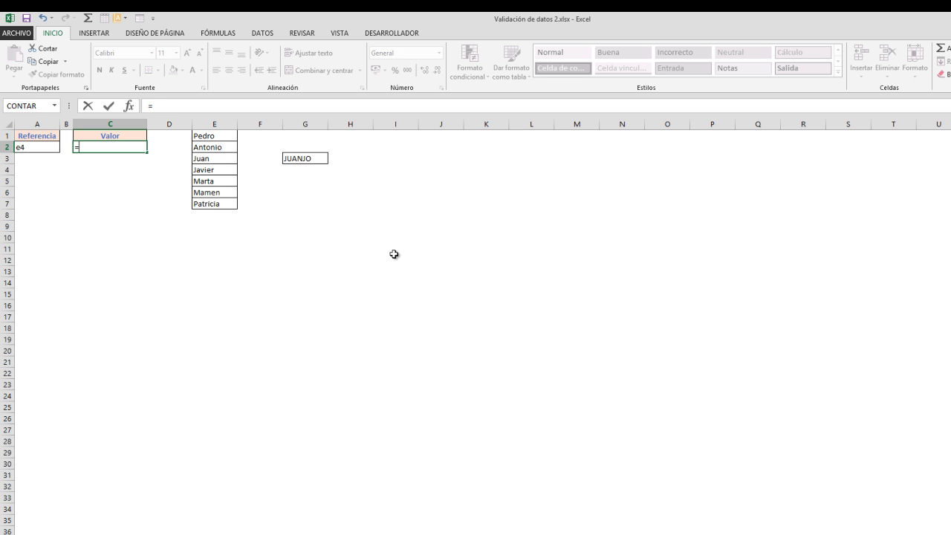
type("indirecto")
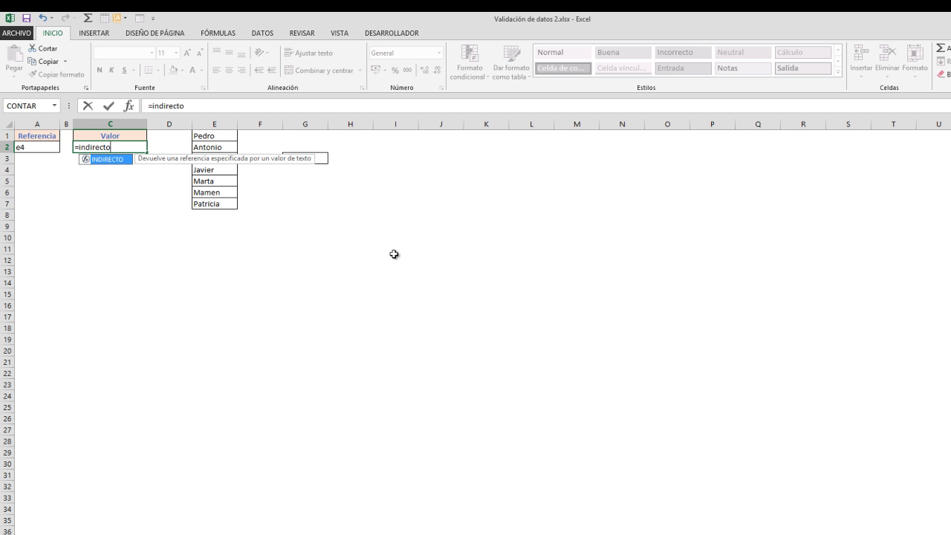
type("(")
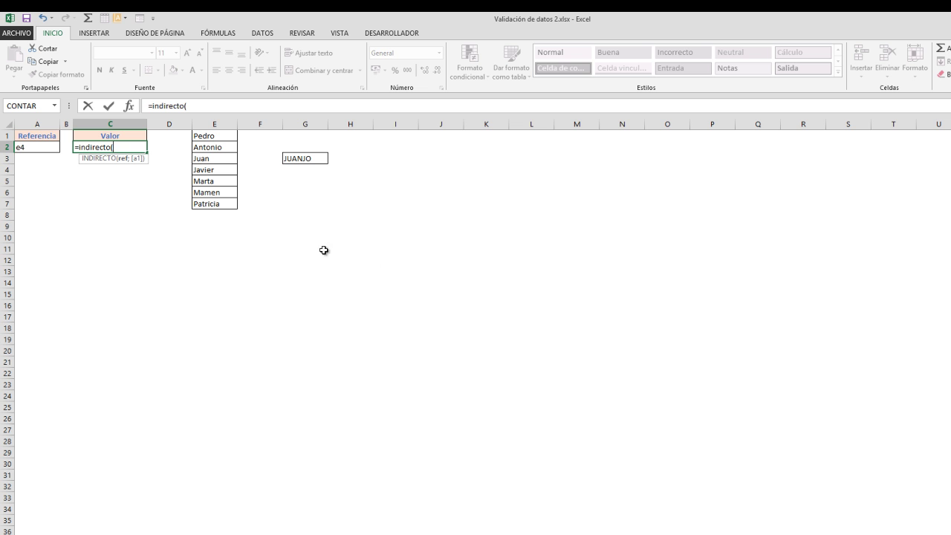
left_click(38, 148)
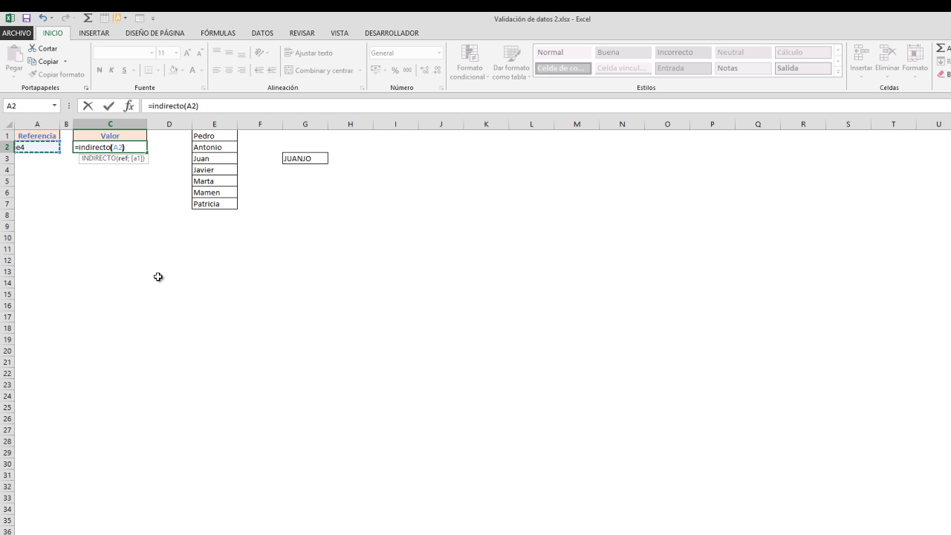
key("Return")
key("Up")
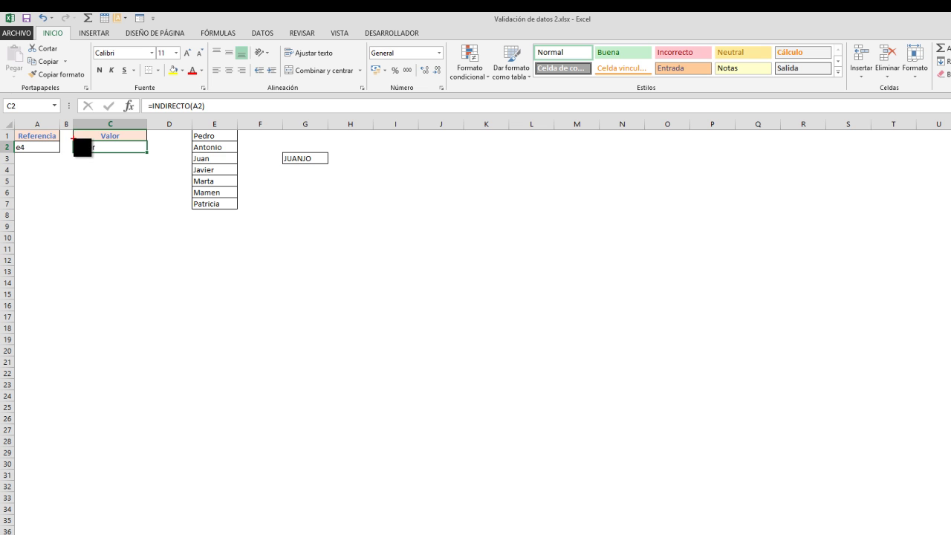
left_click_drag(72, 139, 155, 160)
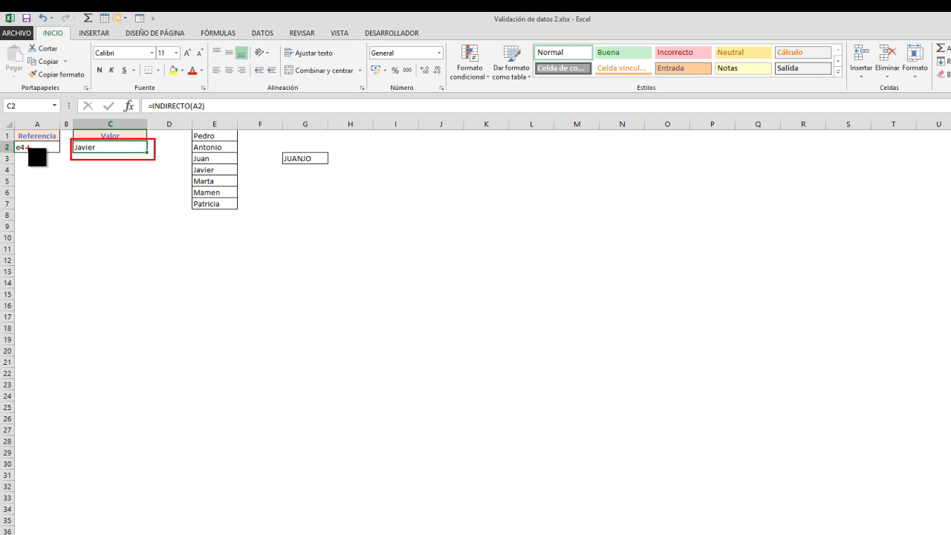
left_click_drag(29, 149, 71, 235)
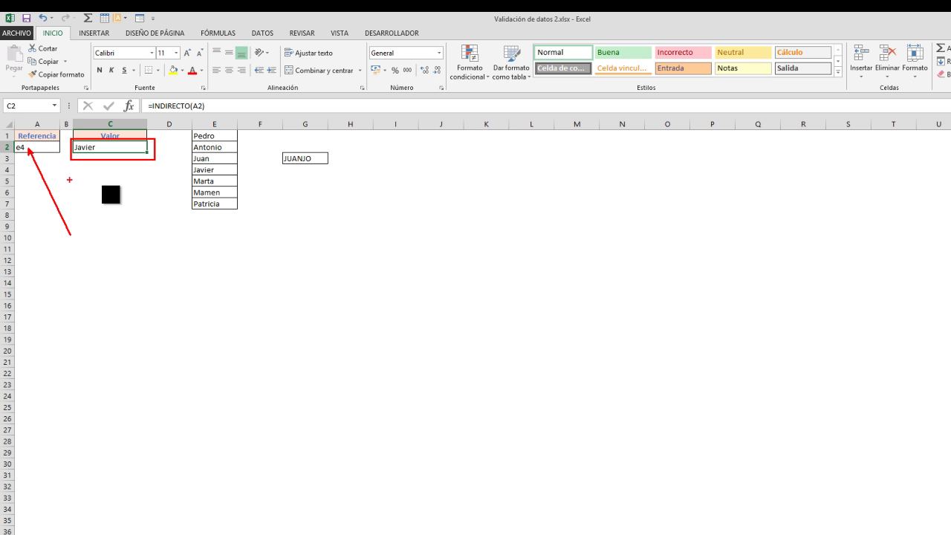
mouse_move(188, 162)
left_mouse_down()
mouse_move(206, 176)
mouse_move(243, 176)
left_mouse_up()
left_click_drag(230, 116, 207, 132)
left_click_drag(1, 164, 20, 175)
key("Escape")
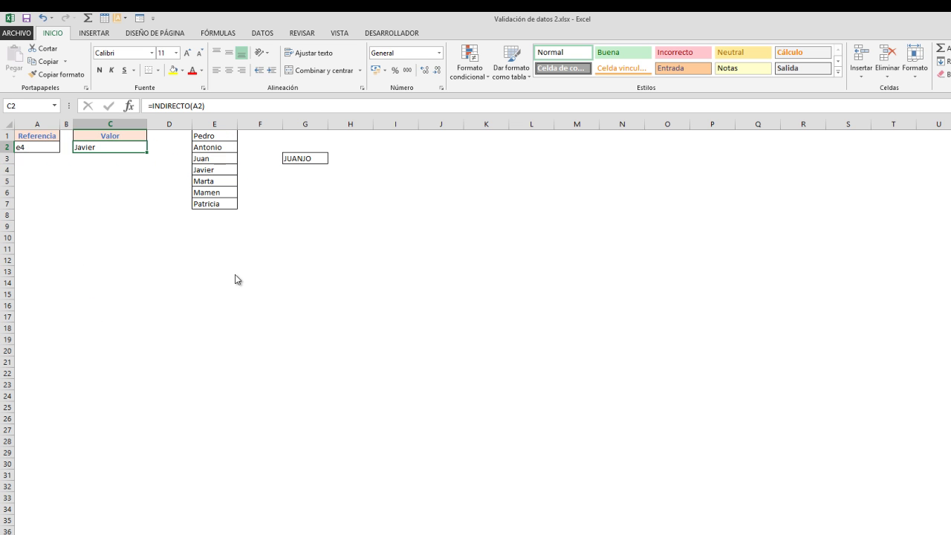
- Set the Referencia in A2 to e1 and check the Valor result against cell E1
left_click(27, 146)
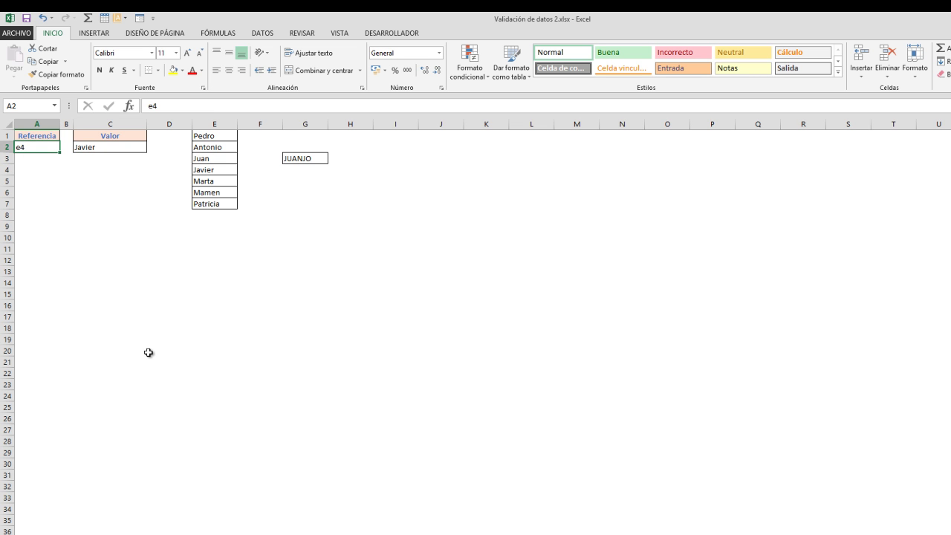
type("e1")
key("Return")
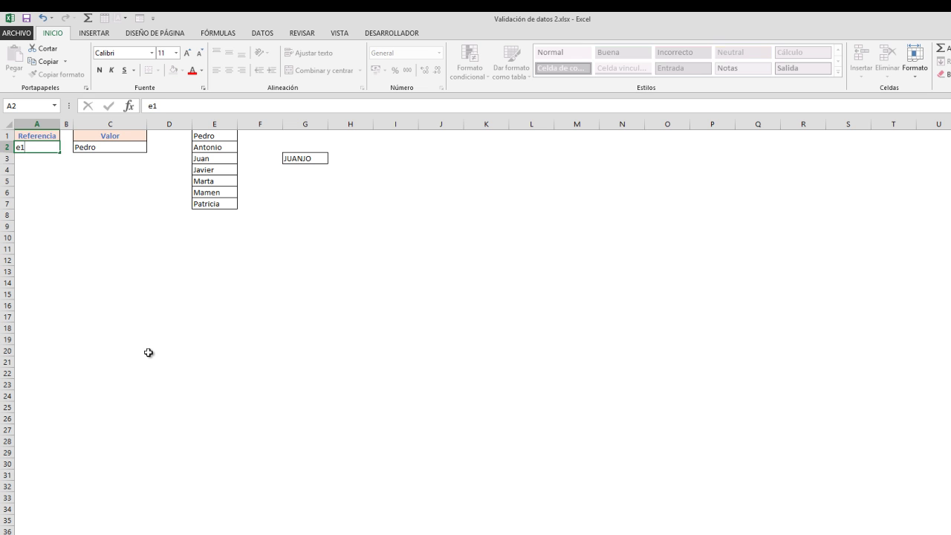
key("Up")
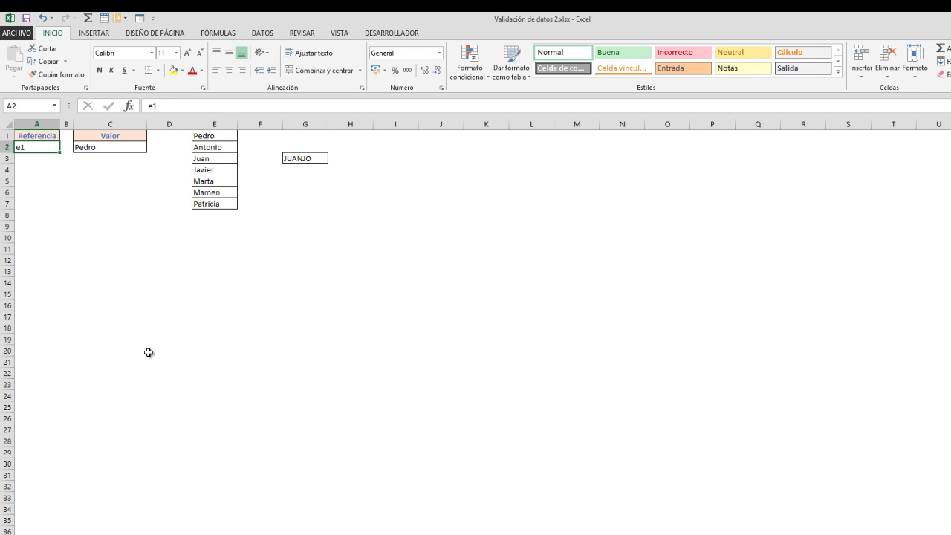
left_click(225, 137)
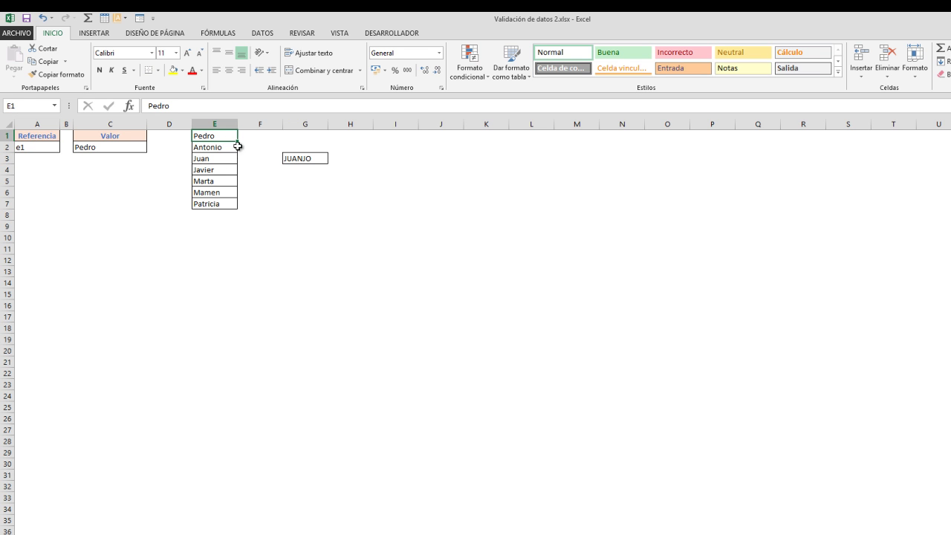
- Set the Referencia in A2 to e7 to test the INDIRECTO formula
left_click(30, 146)
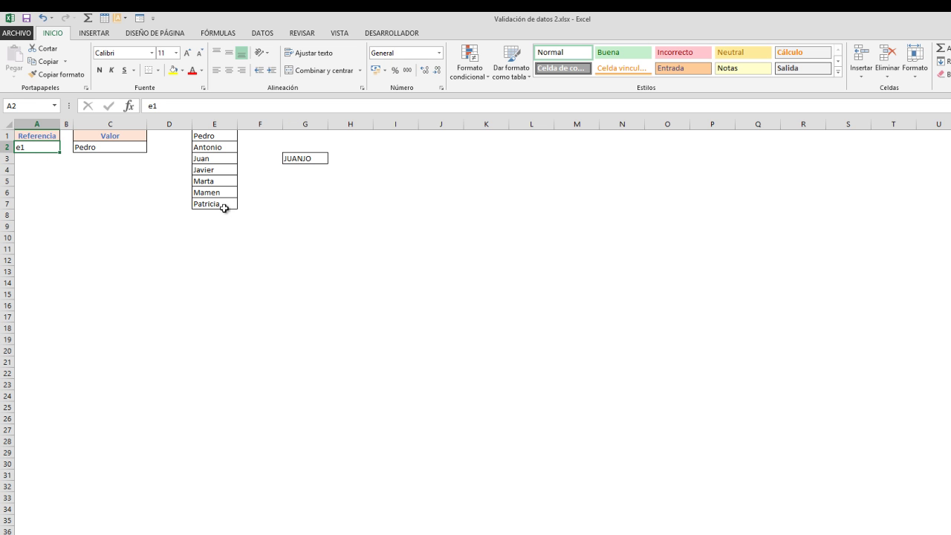
type("e7")
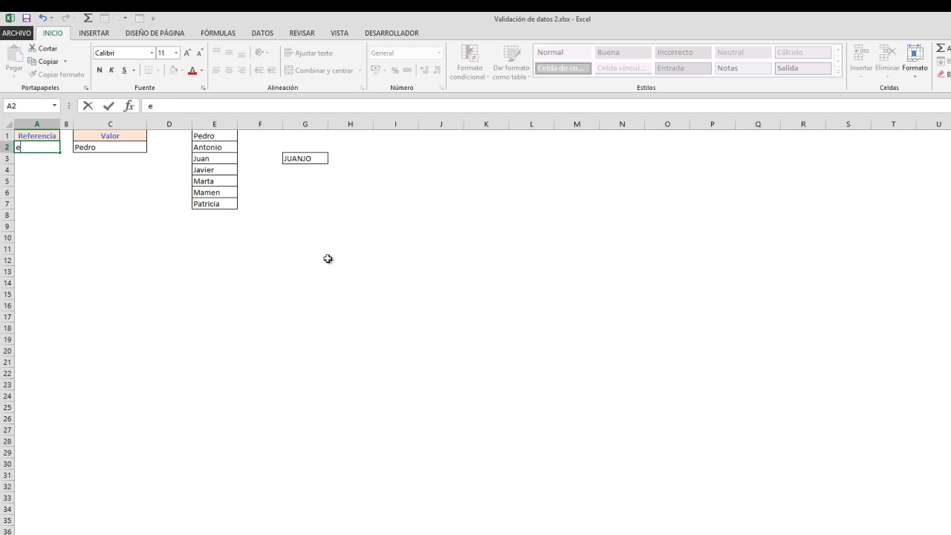
key("Return")
key("Up")
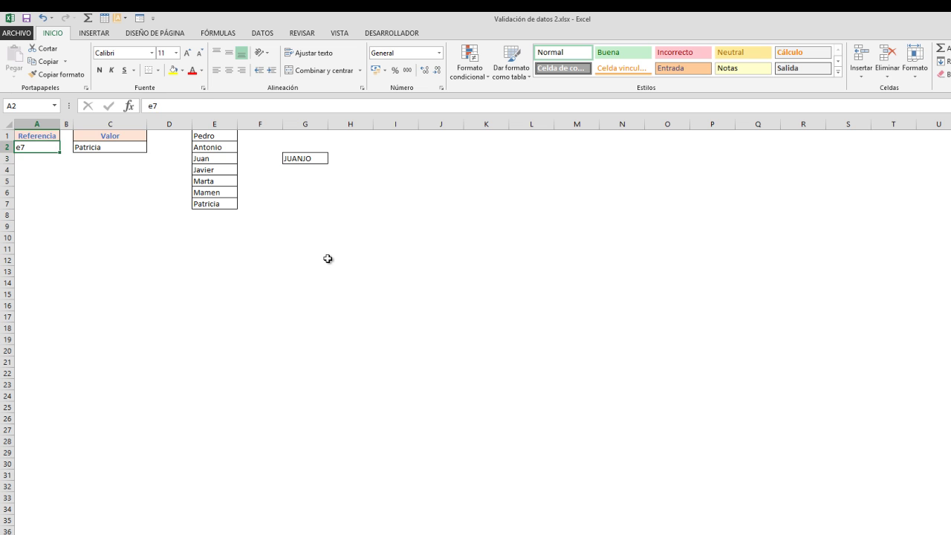
- Compare the Valor result in C2 with the content of the referenced cell E7
key("Right")
key("Right")
key("Down")
key("Down")
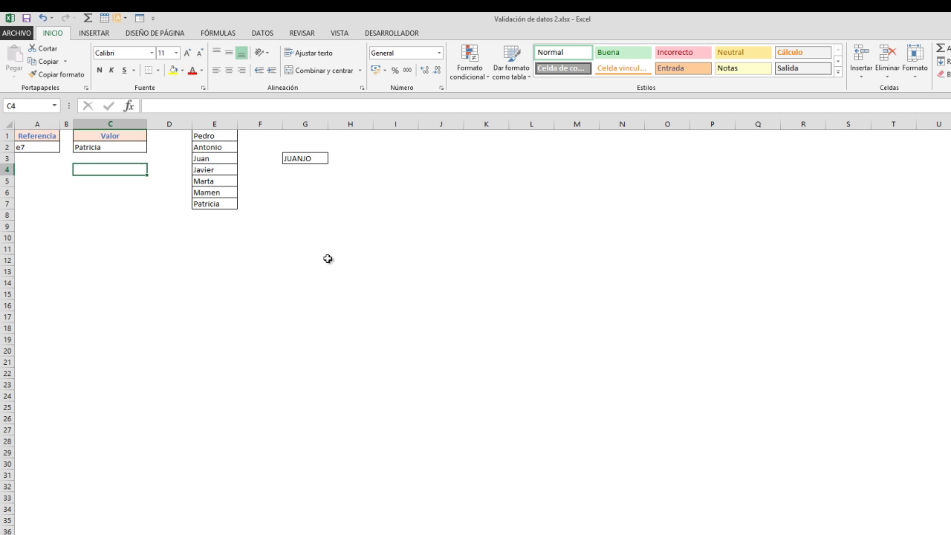
key("Down")
key("Right")
key("Right")
key("Right")
key("Left")
key("Down")
key("Down")
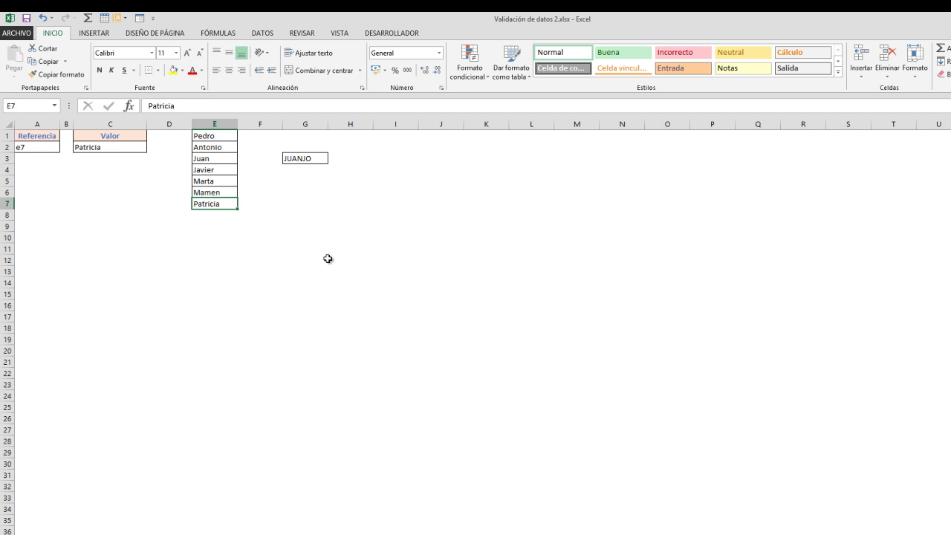
- Change the Valor formula in C2 to =INDIRECTO("e4"), giving the reference as quoted text
key("Up")
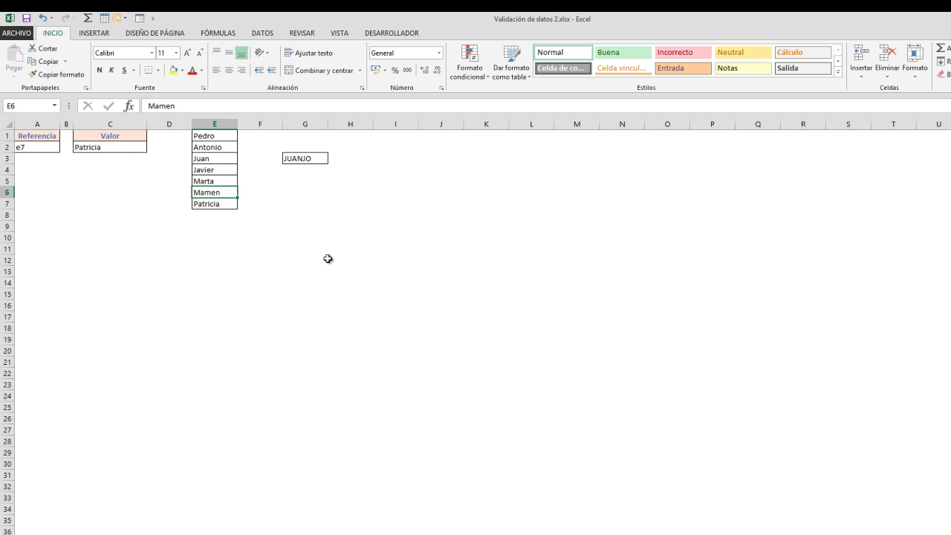
left_click(113, 146)
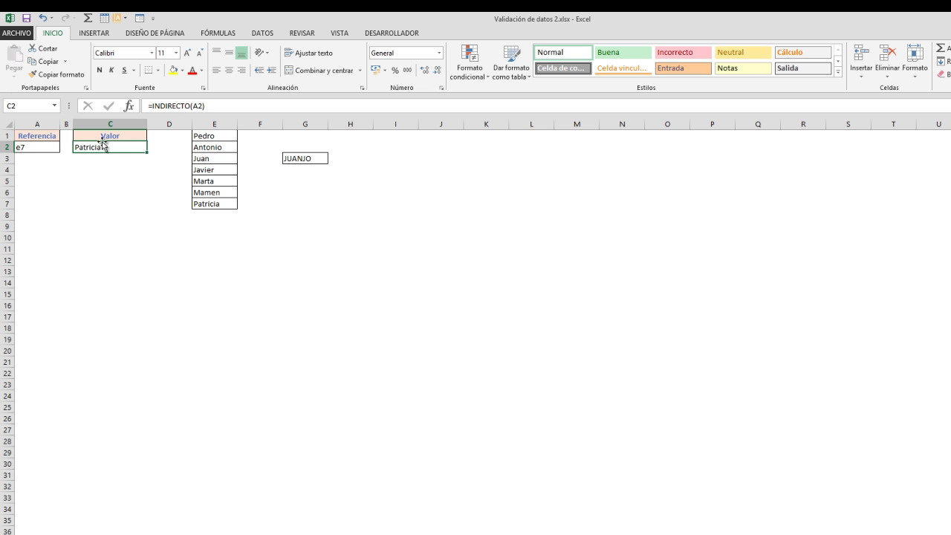
left_click(194, 106)
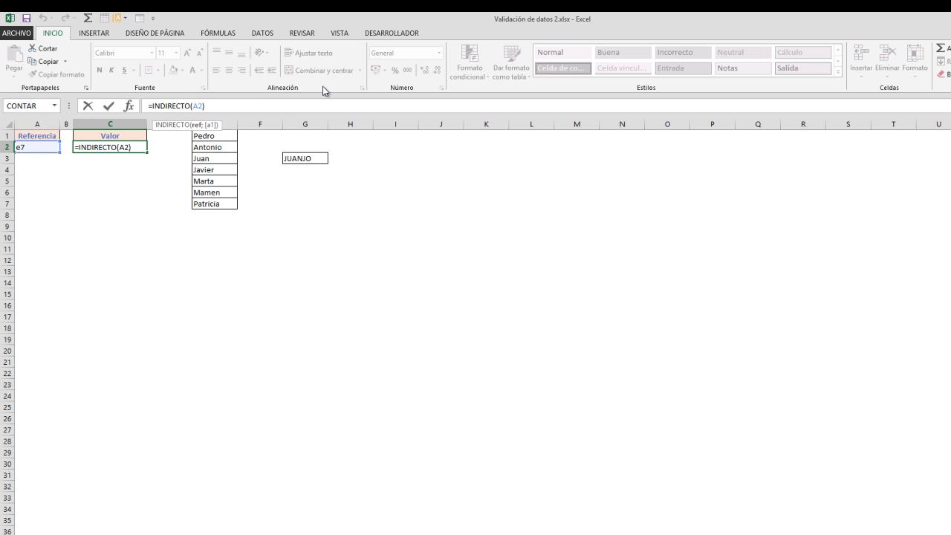
type("\"")
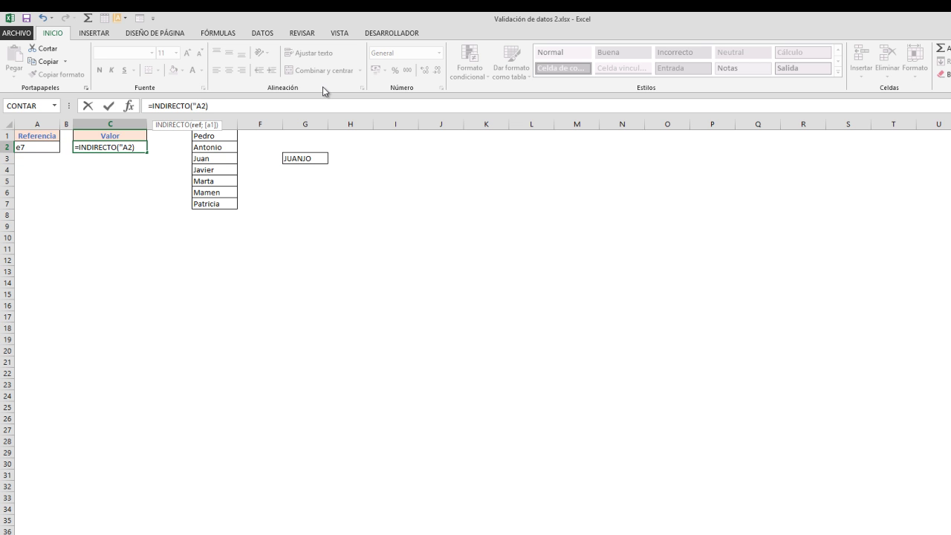
key("Delete")
key("Return")
key("Up")
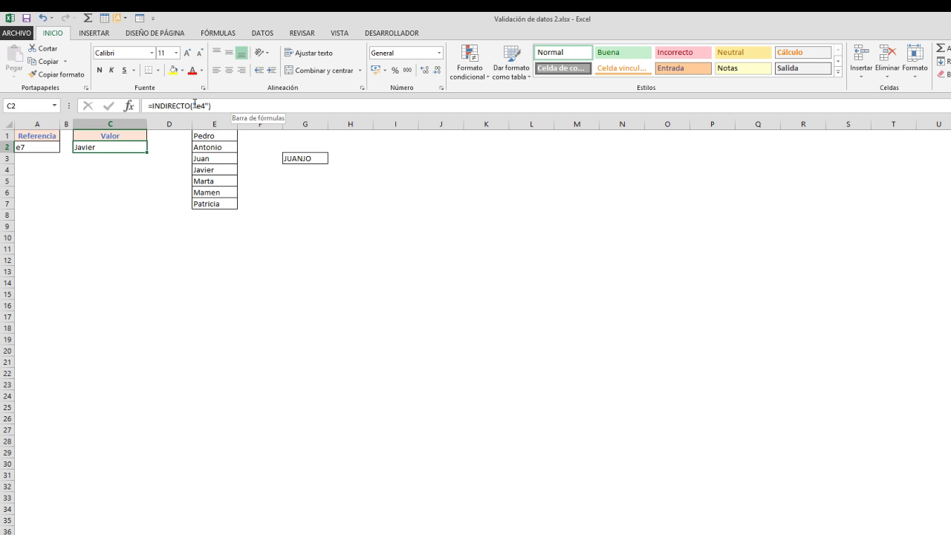
- Change the quoted reference in the C2 formula to g3, so it reads =INDIRECTO("g3")
left_click(313, 159)
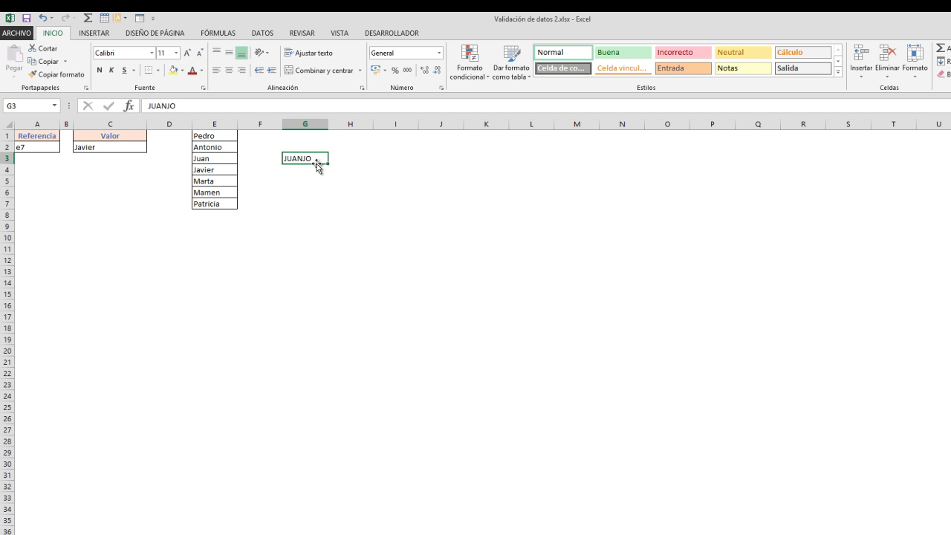
left_click(103, 146)
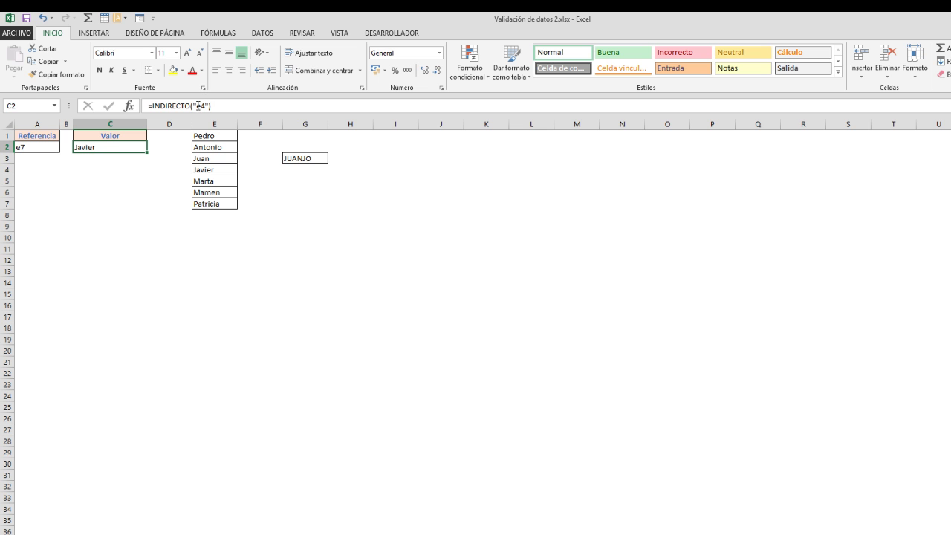
left_click(202, 106)
type("g3")
key("Return")
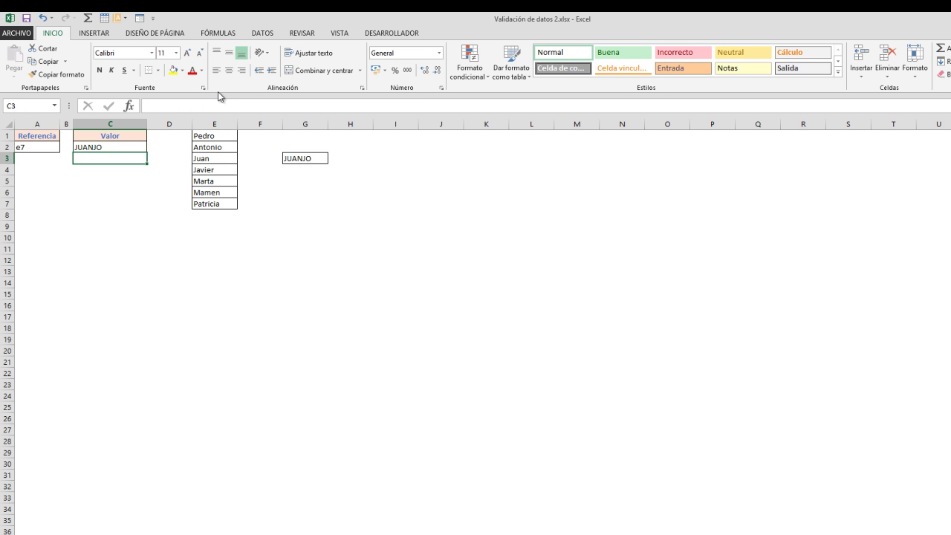
key("Up")
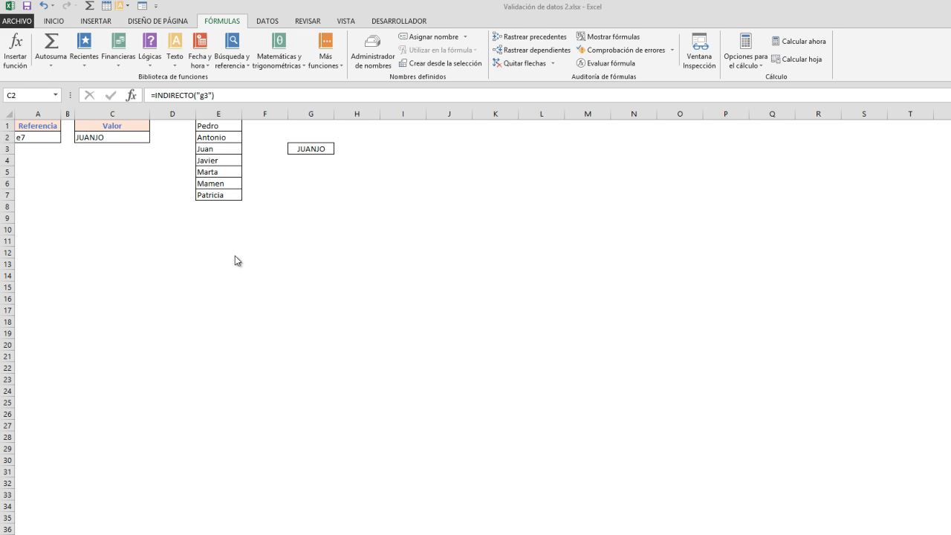
- Enter the label MiNombre in G2, directly above the bordered cell G3
left_click(312, 138)
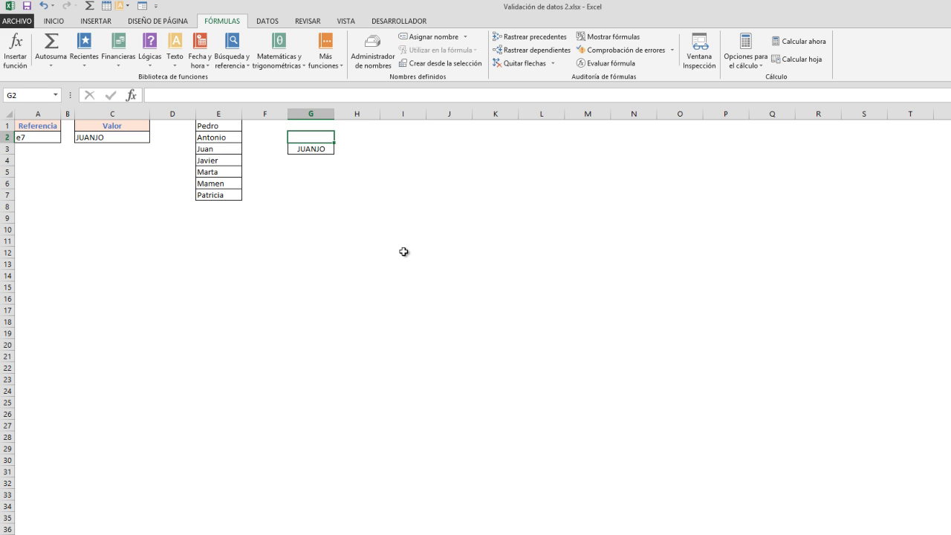
type("M")
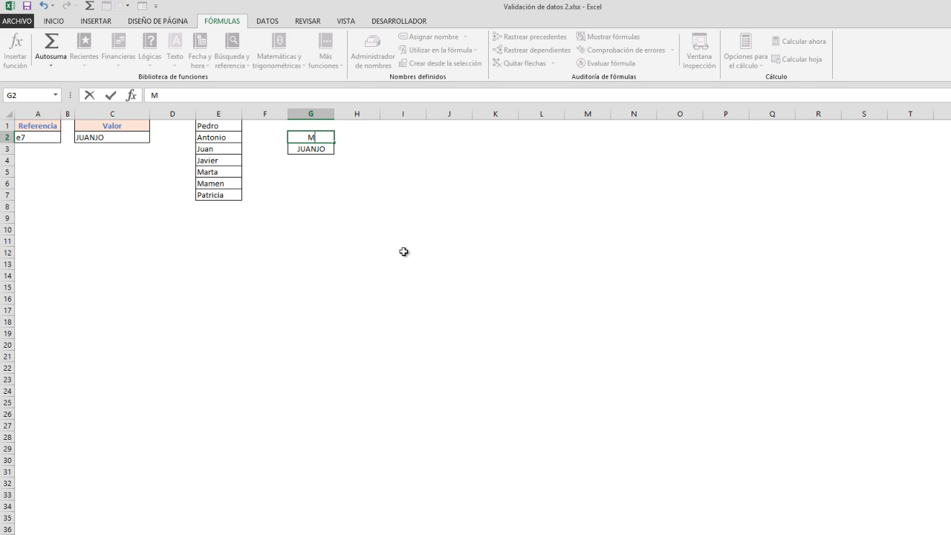
type("iNombre")
key("Return")
key("Up")
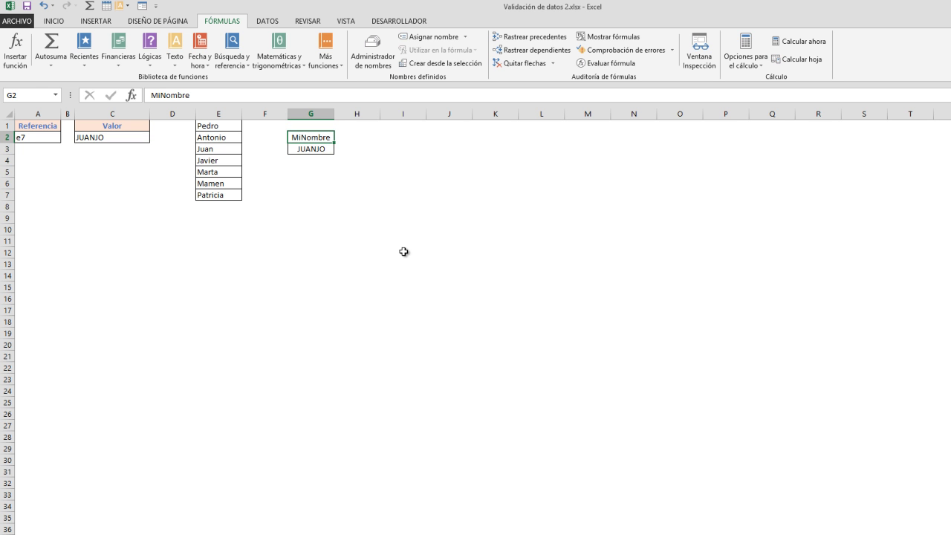
- Create a defined name from the selection G2:G3, using the Fila superior value as the name
key("shift+Down")
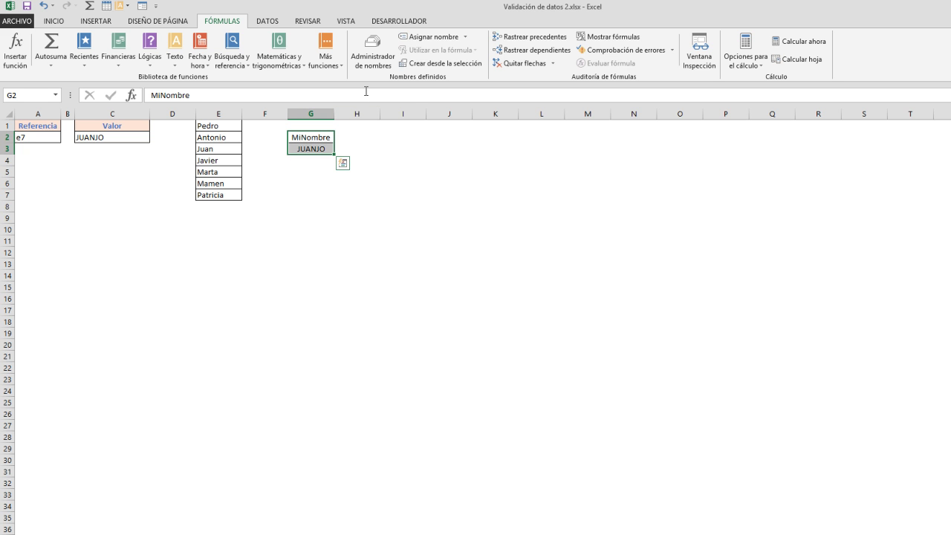
left_click(444, 66)
left_click_drag(388, 224, 426, 132)
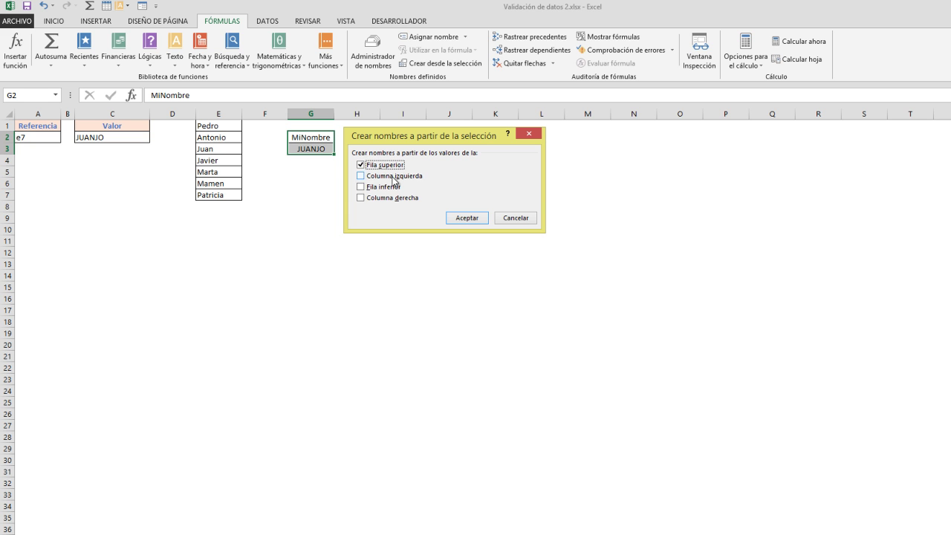
left_click(473, 219)
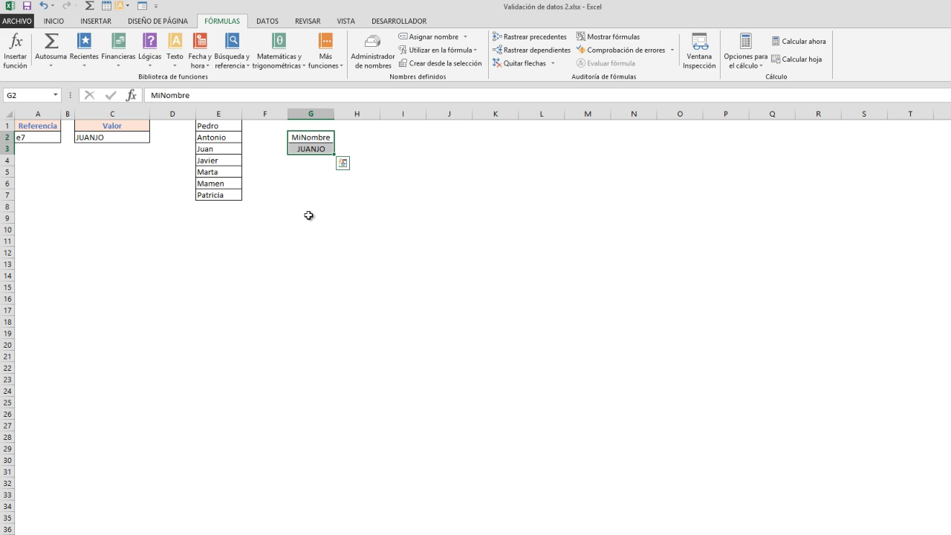
- Go to the defined name MiNombre, leave it for an empty cell and return, to check which cell it refers to
left_click(57, 96)
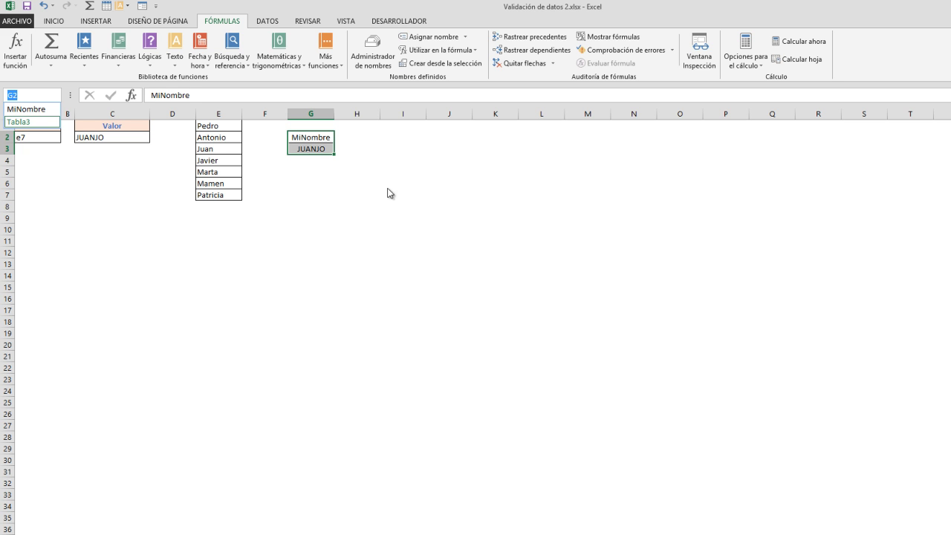
left_click(38, 109)
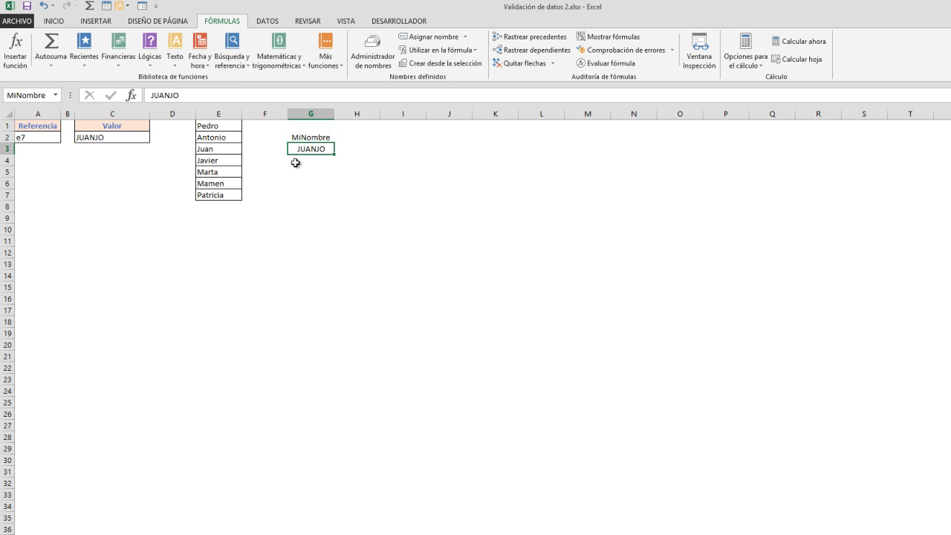
left_click(302, 269)
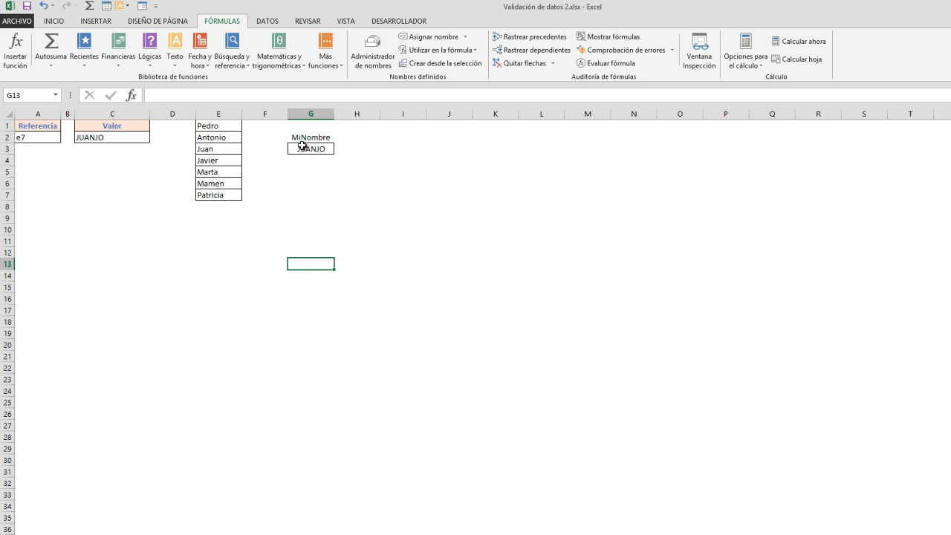
left_click(55, 95)
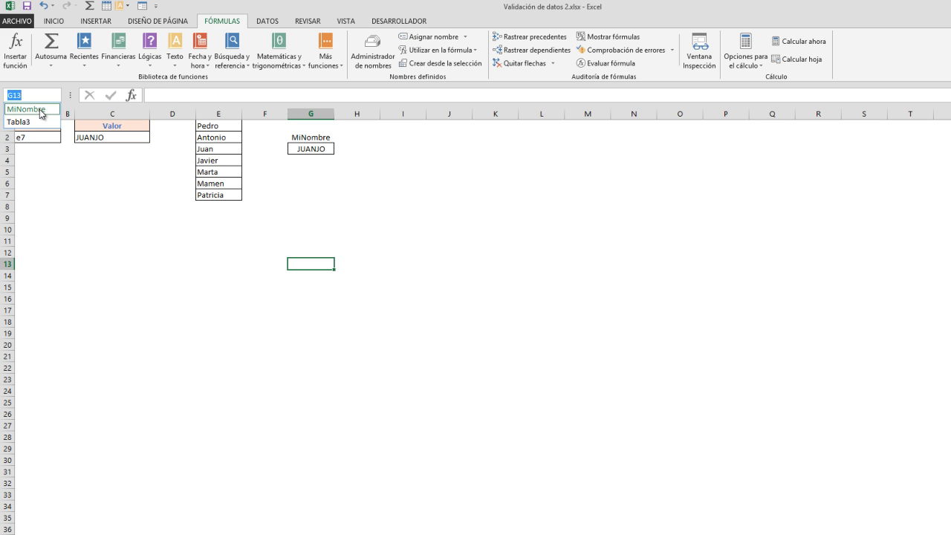
left_click(38, 110)
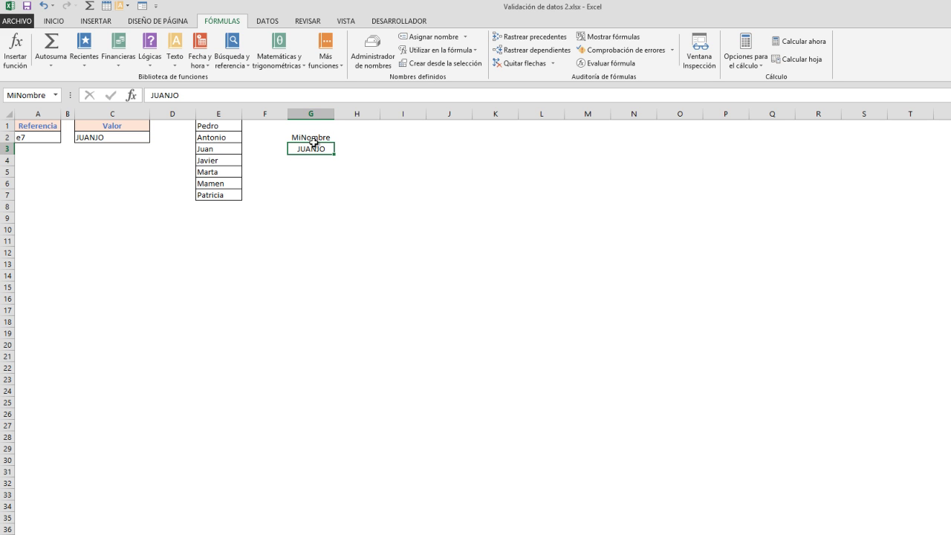
- Replace the argument of the Valor formula in C2 with the label cell, making it =INDIRECTO(G2)
left_click(122, 138)
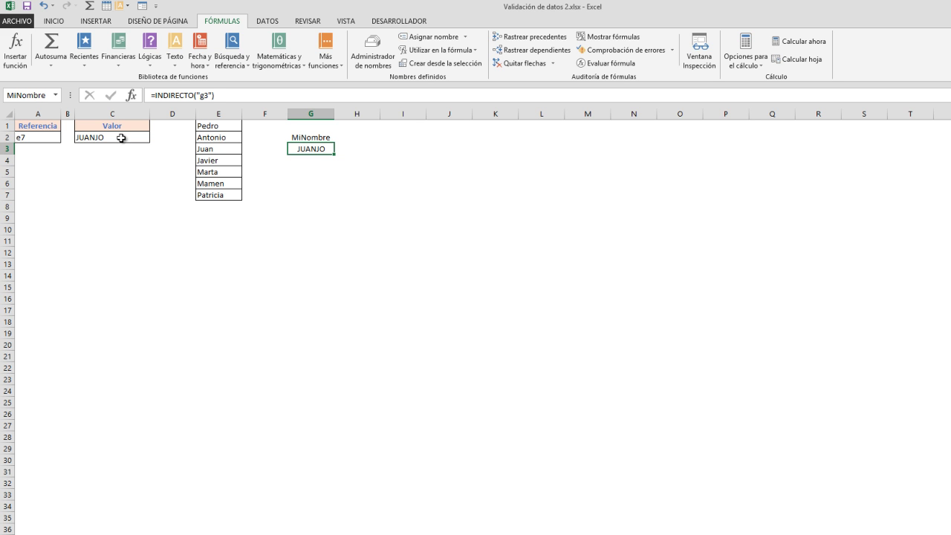
left_click(207, 92)
left_click_drag(209, 93, 214, 94)
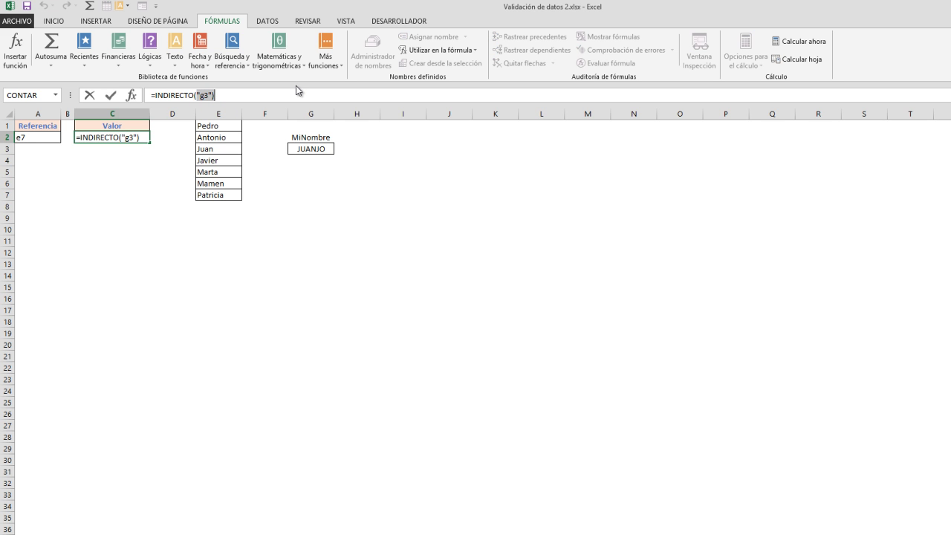
key("Delete")
left_click(308, 138)
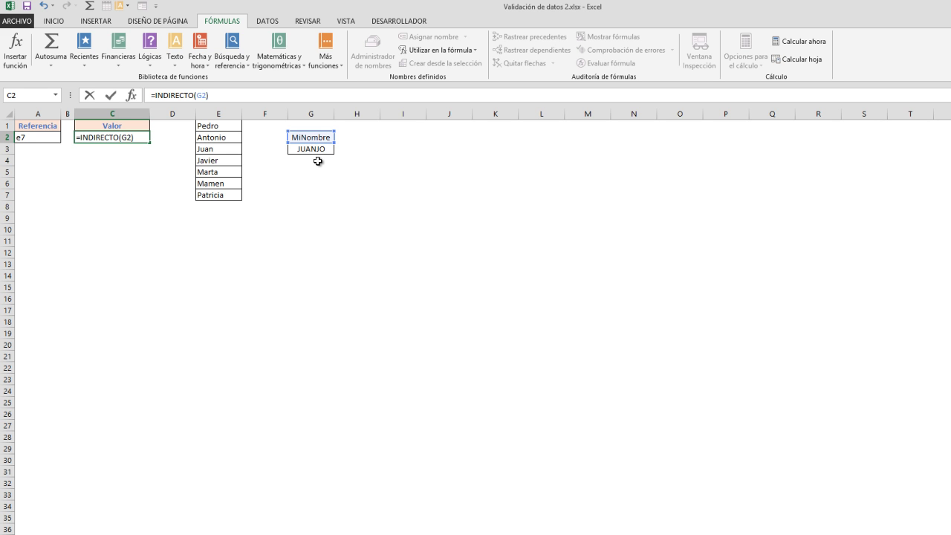
key("ctrl+Return")
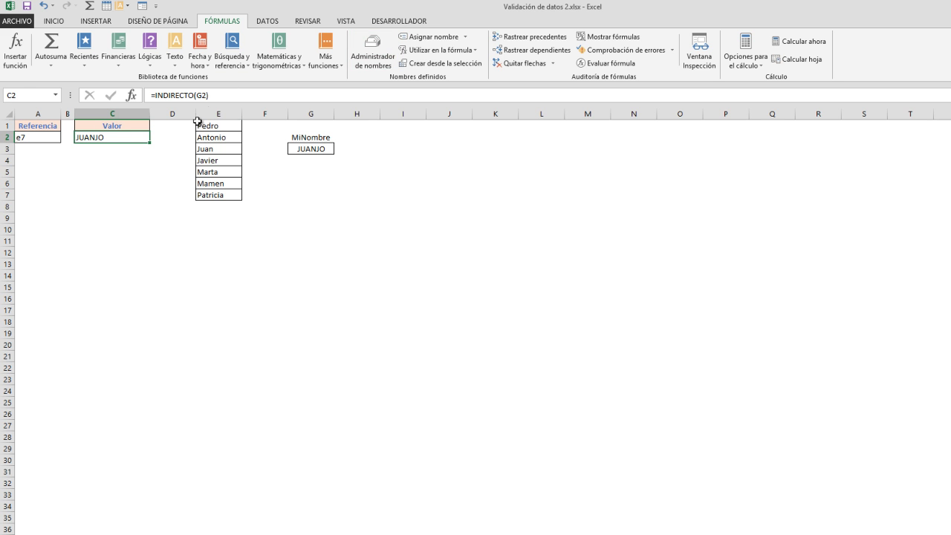
left_click(197, 95)
left_click_drag(196, 96, 205, 95)
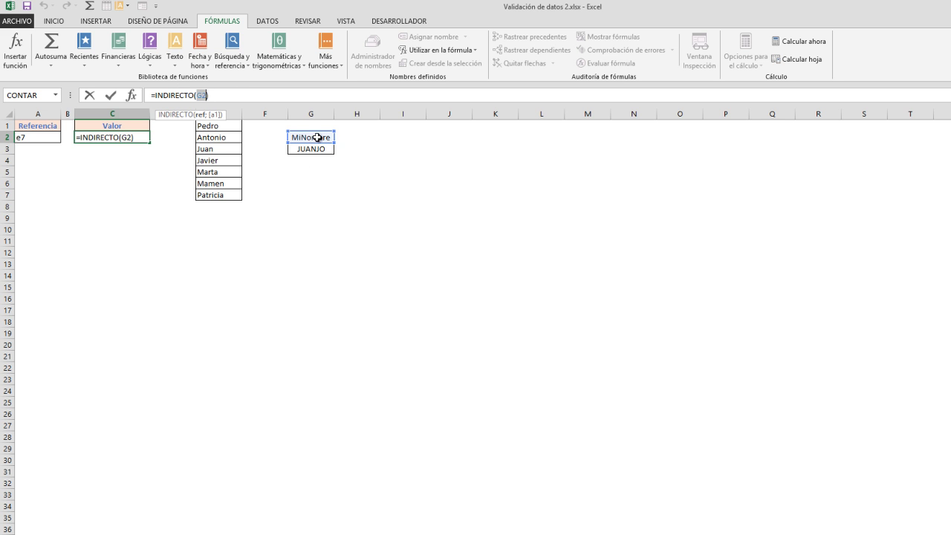
key("BackSpace")
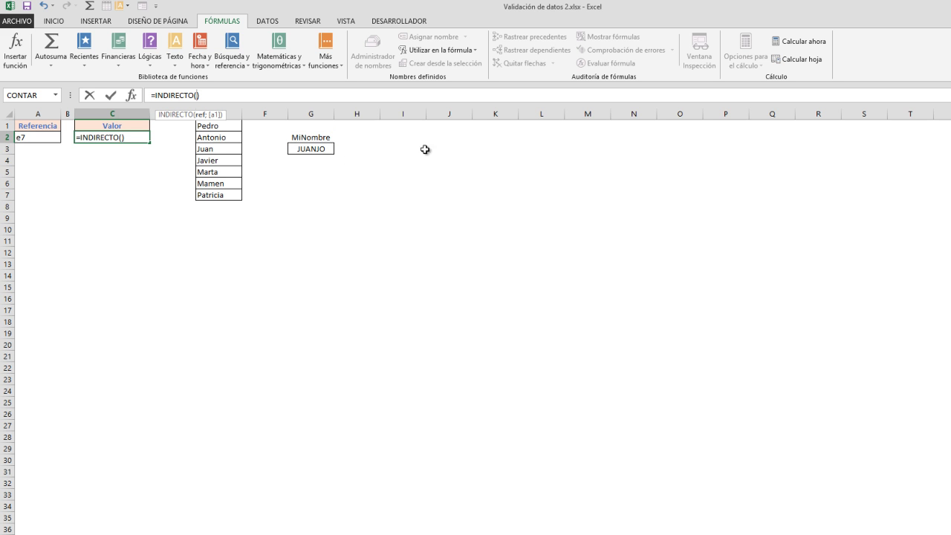
key("Escape")
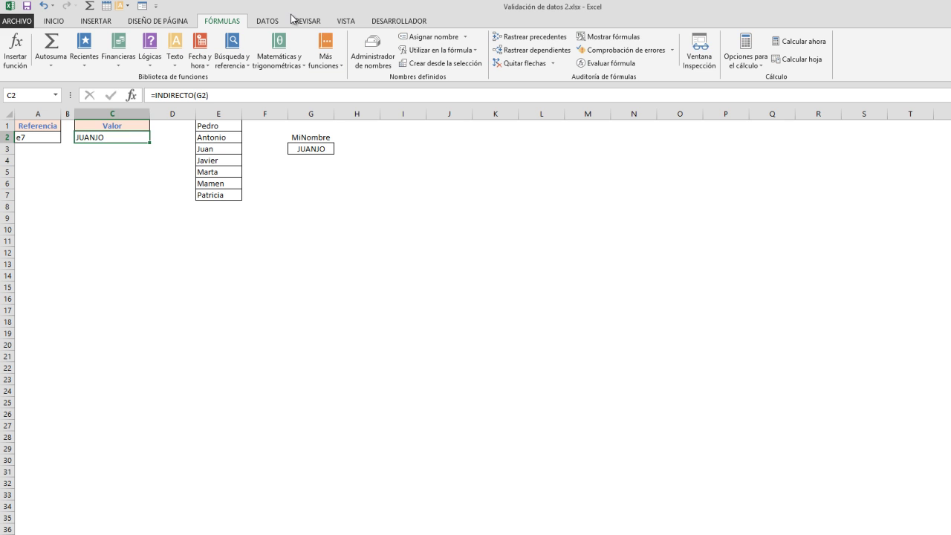
- Delete the MiNombre label from G2, keeping the defined name for G3
left_click(318, 137)
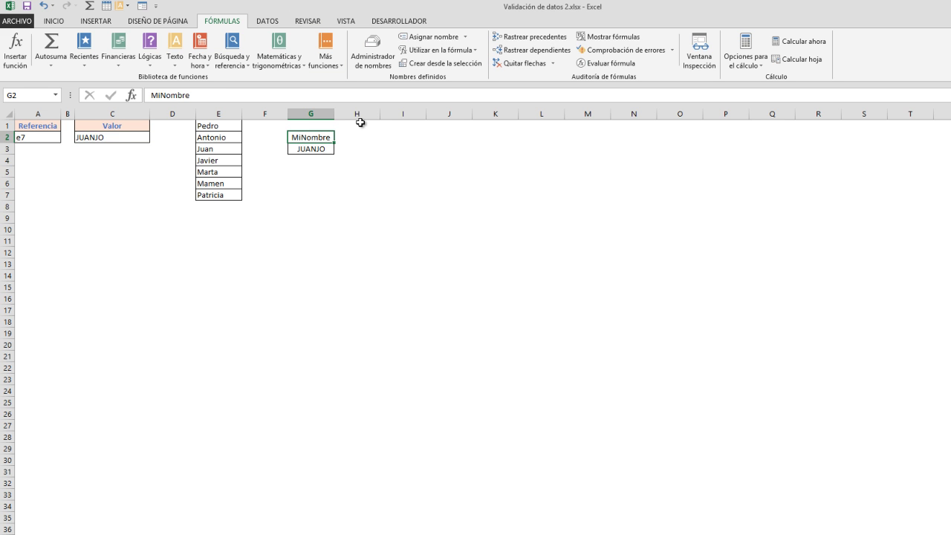
key("Delete")
left_click(376, 211)
- Change the Valor formula in C2 to =INDIRECTO("MiNombre"), referring to the defined name as quoted text
left_click(126, 137)
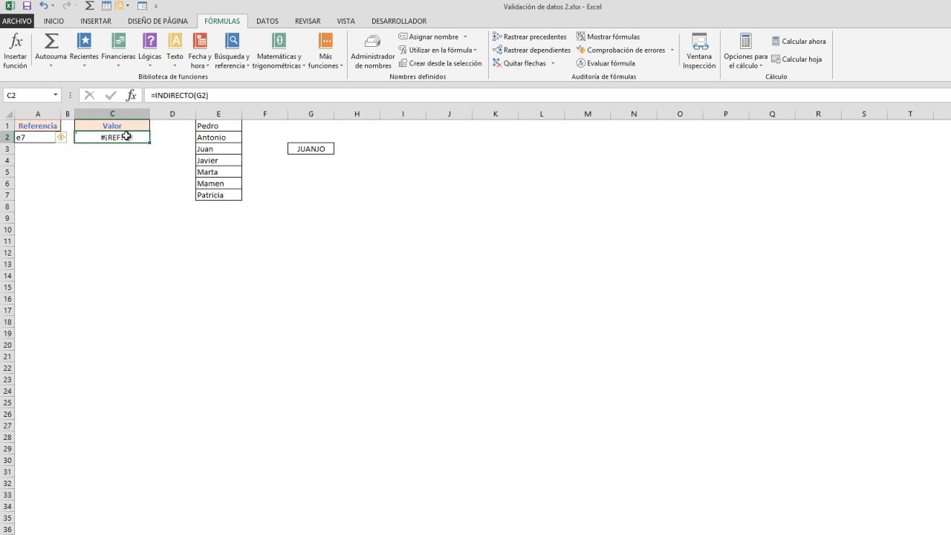
left_click(197, 95)
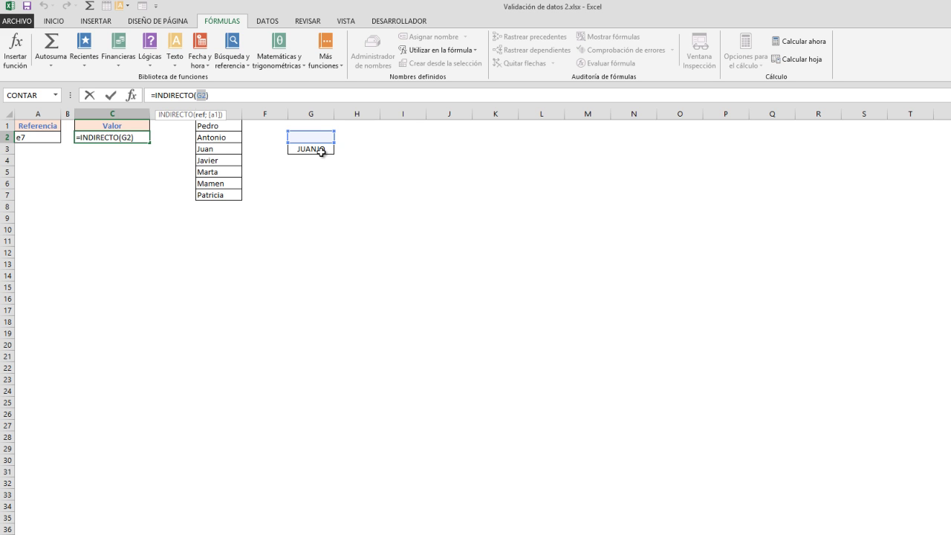
type("\"MiNombre\"")
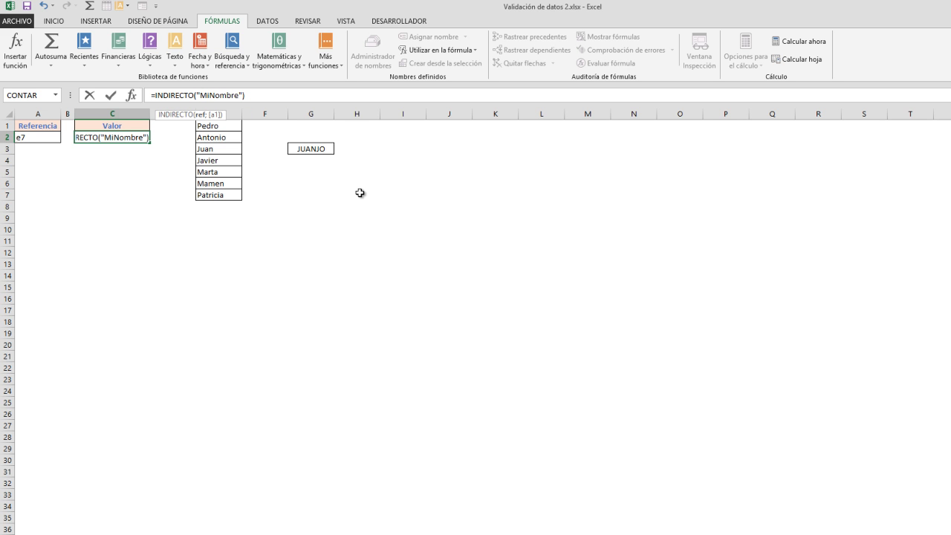
key("ctrl+Return")
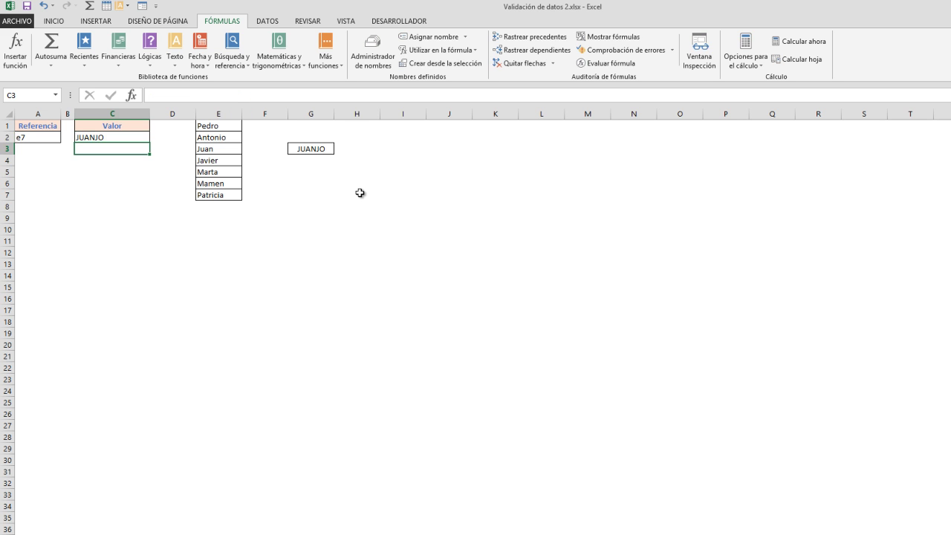